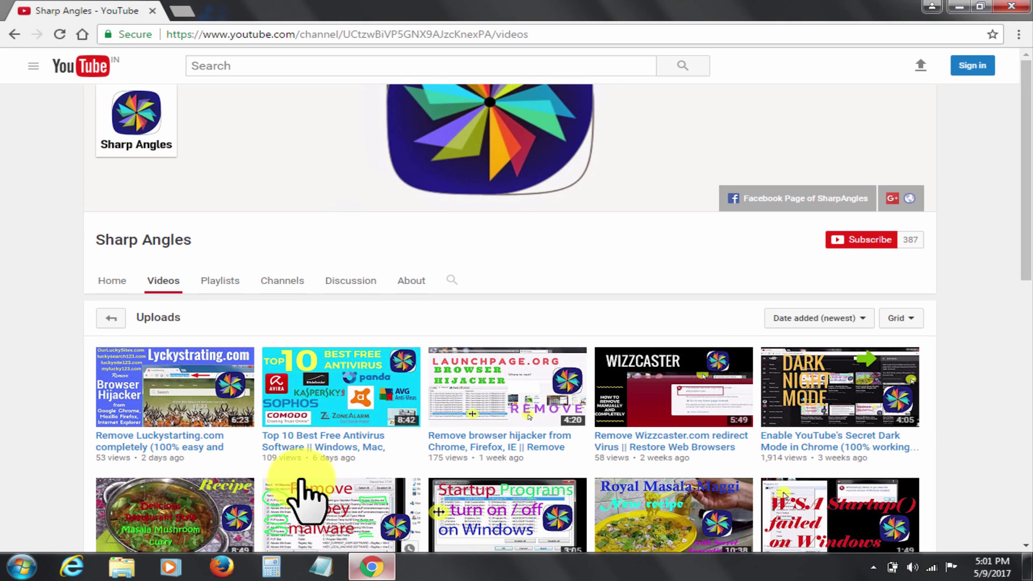
{"action": "left_click_drag", "start_coordinate": [89, 239], "coordinate": [191, 260]}
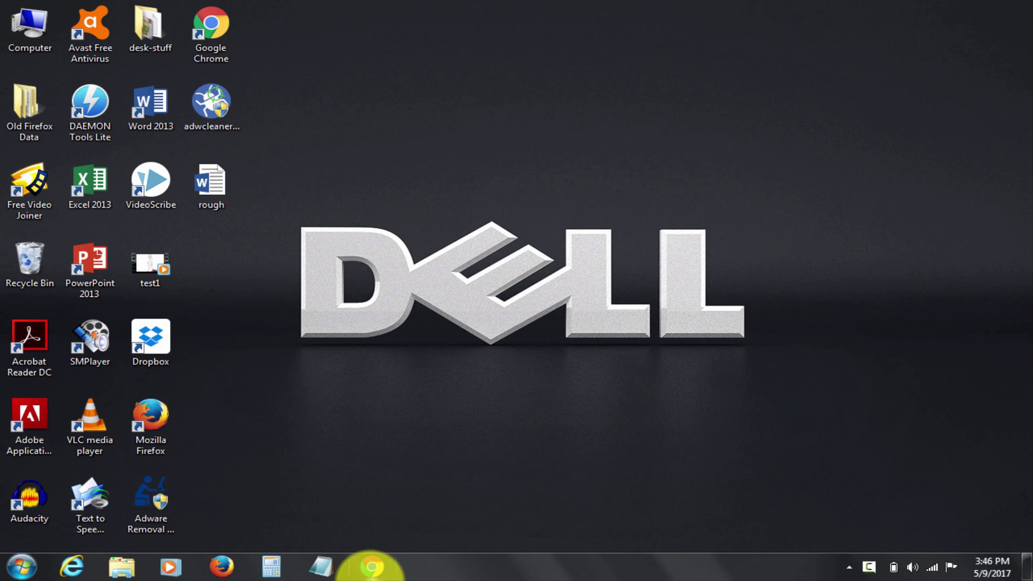
{"action": "left_click", "coordinate": [372, 573]}
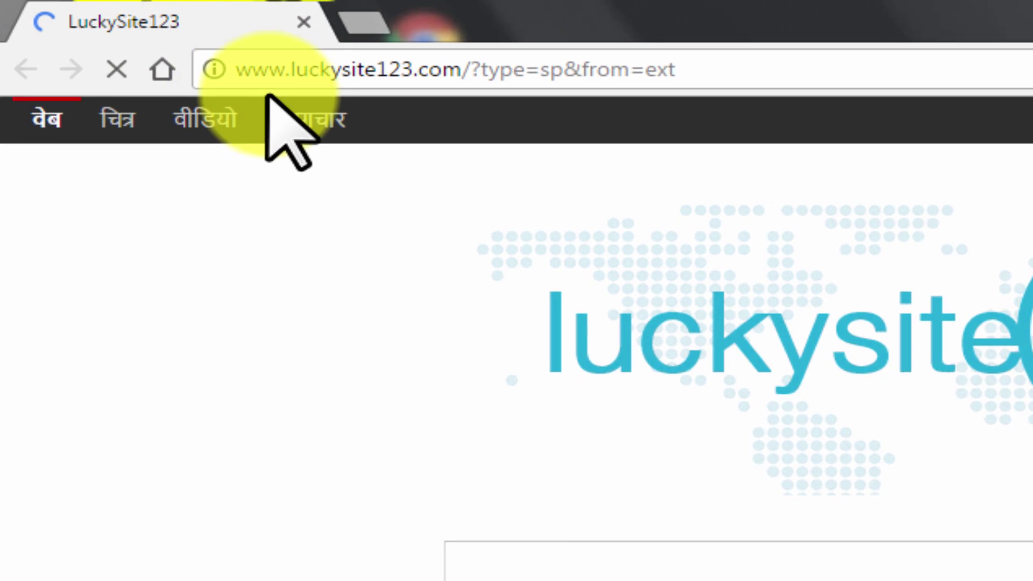
{"action": "left_click", "coordinate": [420, 62]}
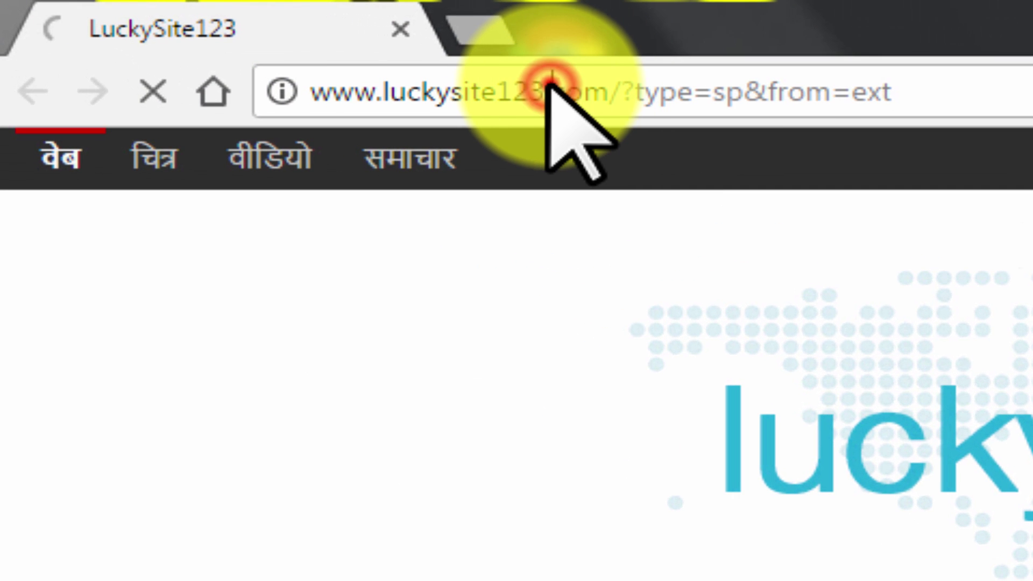
{"action": "left_click", "coordinate": [549, 88]}
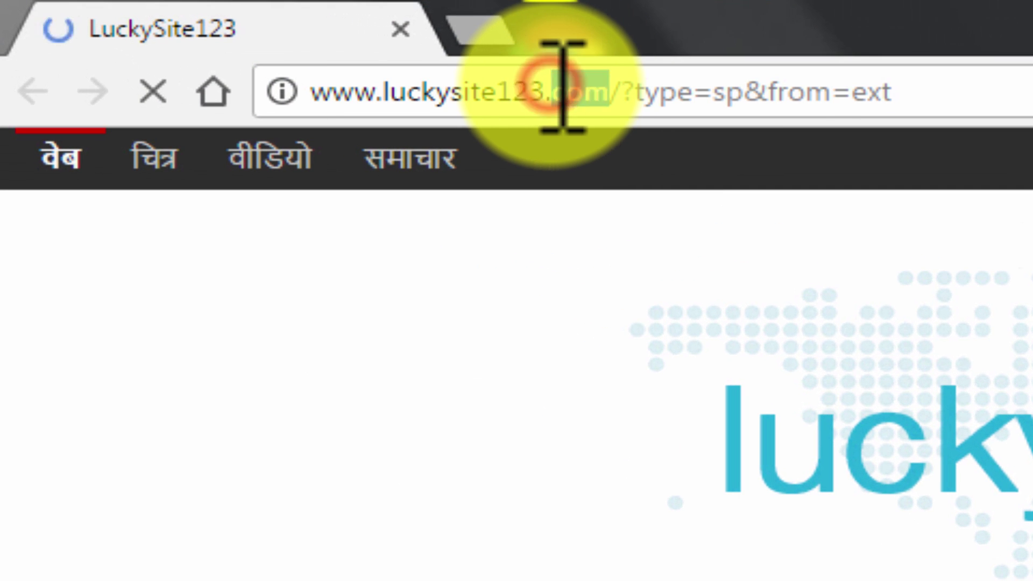
{"action": "double_click", "coordinate": [506, 92]}
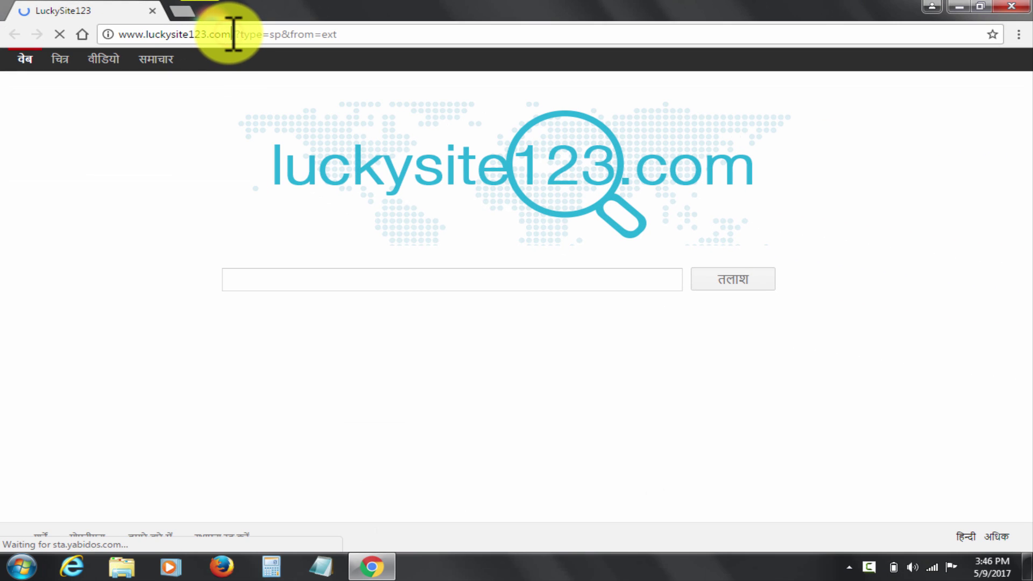
{"action": "left_click_drag", "start_coordinate": [224, 34], "coordinate": [134, 34]}
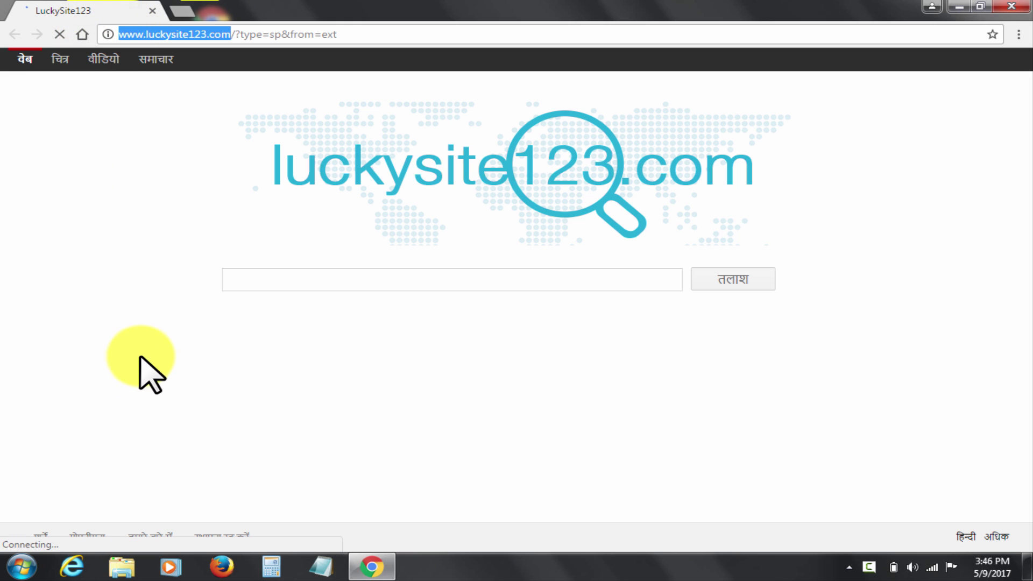
{"action": "left_click", "coordinate": [150, 318]}
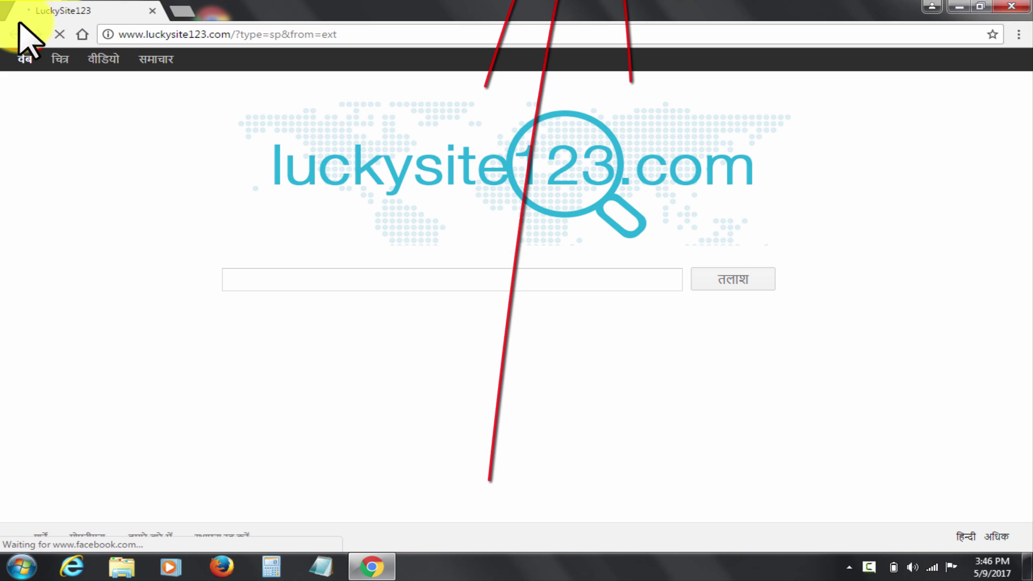
Search 'premier league' from a new tab, reaching inspsearch results, then return to the LuckySite123 tab.
{"action": "left_click", "coordinate": [182, 10]}
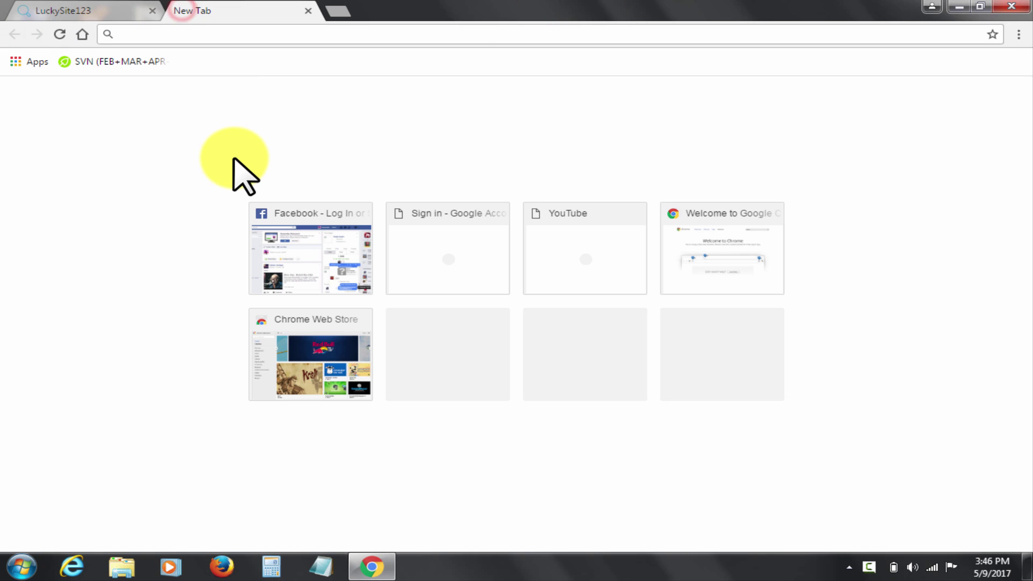
{"action": "type", "text": "premier"}
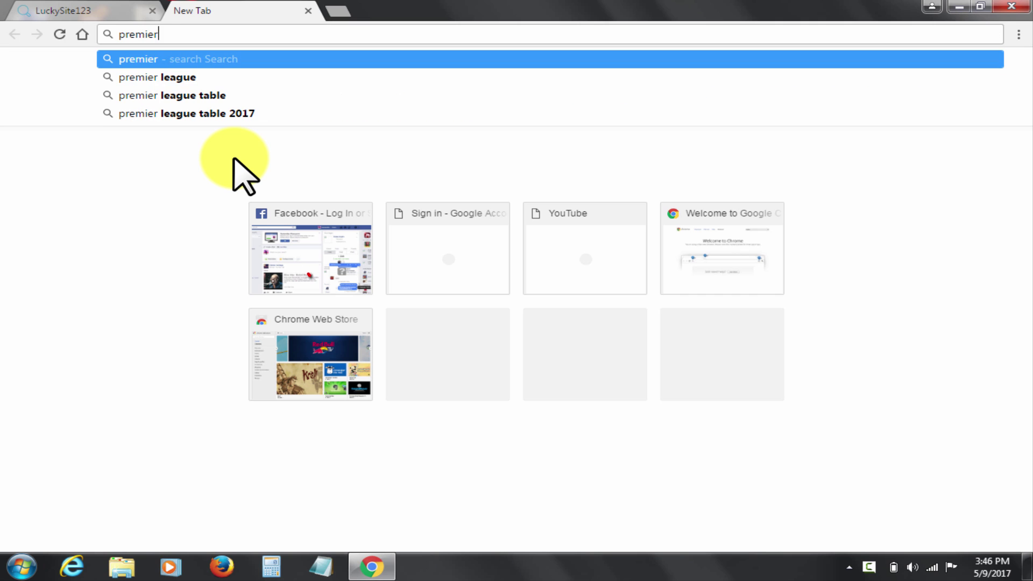
{"action": "key", "text": "Down"}
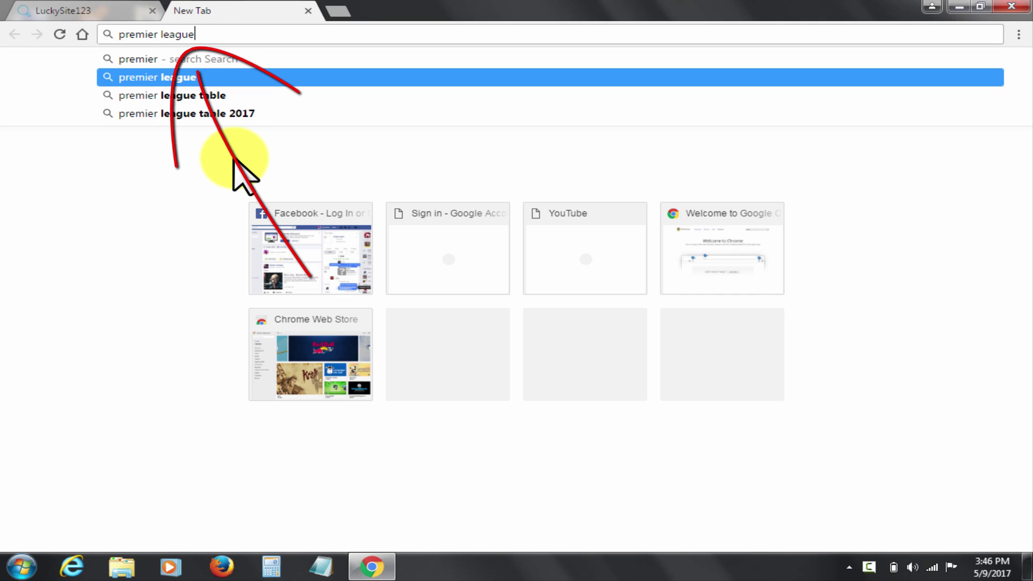
{"action": "key", "text": "Return"}
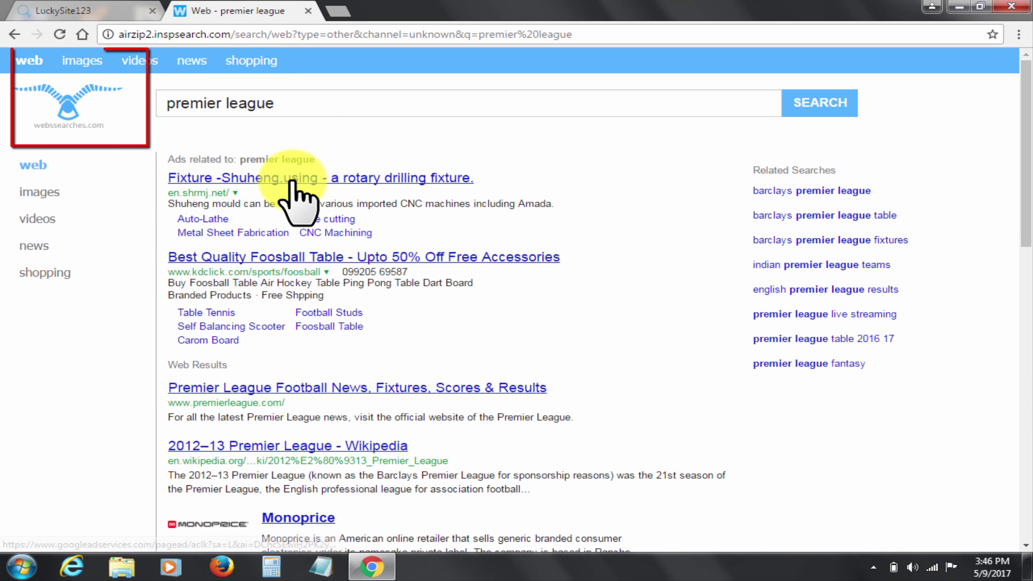
{"action": "left_click", "coordinate": [14, 3]}
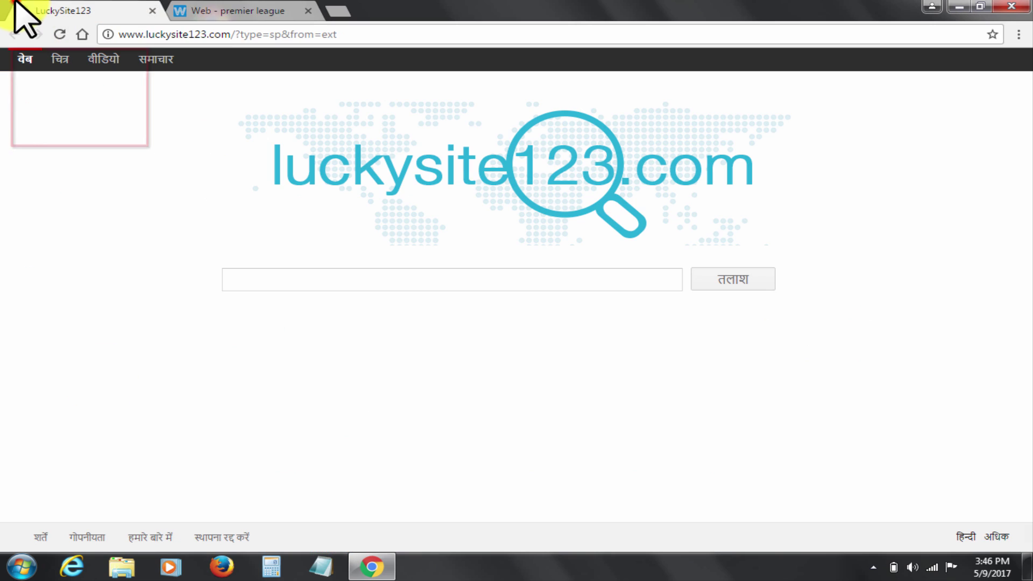
Close Chrome, start Adware Removal Tool by TSA and scan, finding 4 adware objects.
{"action": "left_click", "coordinate": [308, 11]}
{"action": "key", "text": "ctrl+w"}
{"action": "left_click", "coordinate": [579, 139]}
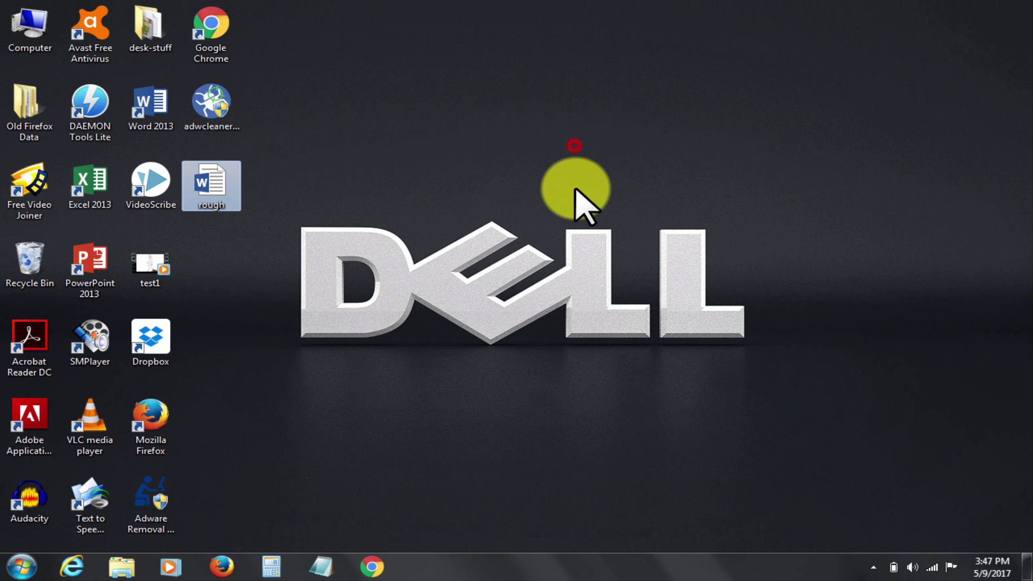
{"action": "left_click", "coordinate": [144, 490]}
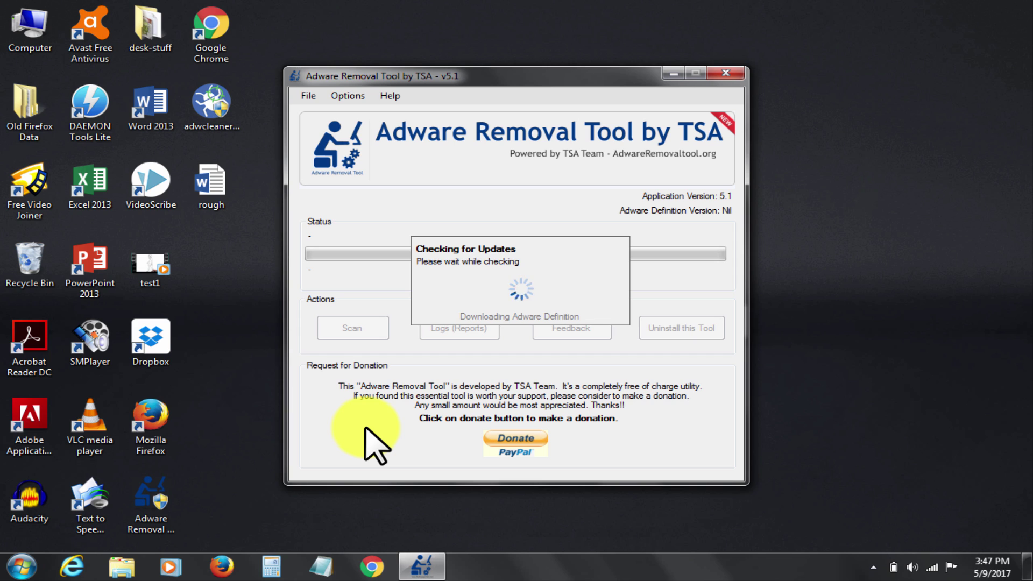
{"action": "left_click", "coordinate": [352, 328]}
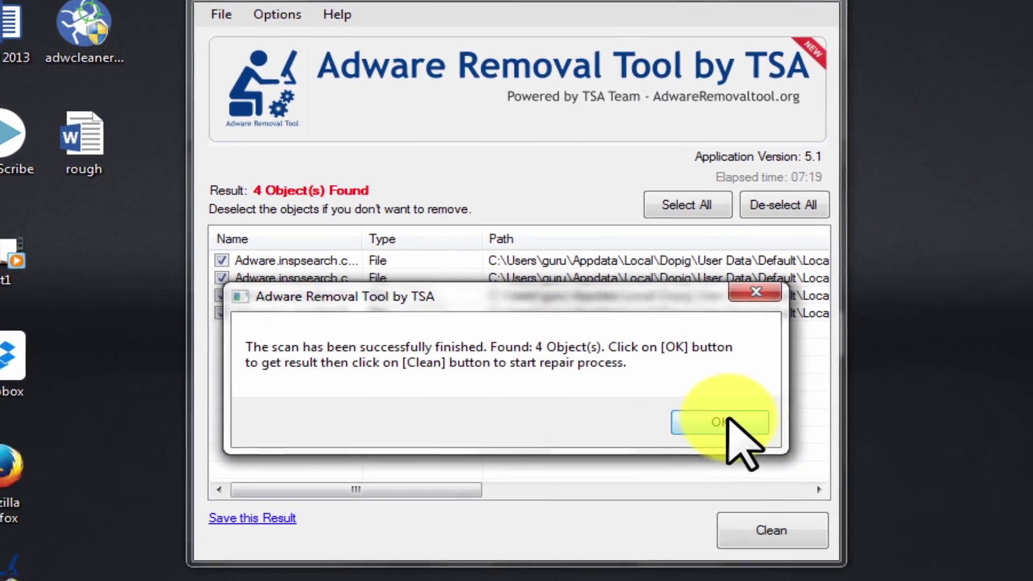
Widen the Name column to read the two Adware.inspsearch.com and two Adware.LuckySite123.com entries.
{"action": "left_click", "coordinate": [680, 352]}
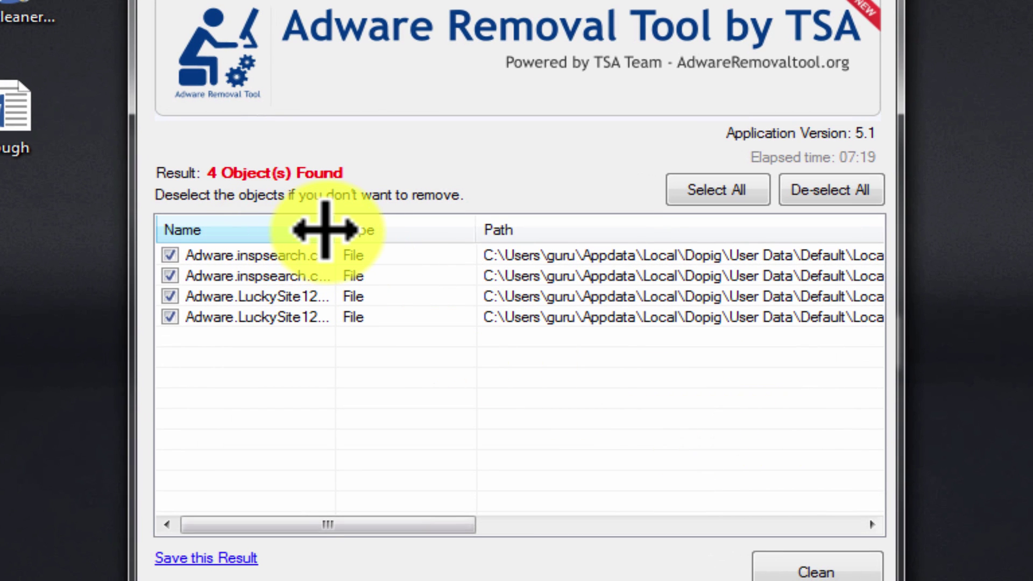
{"action": "left_click_drag", "start_coordinate": [341, 224], "coordinate": [500, 260]}
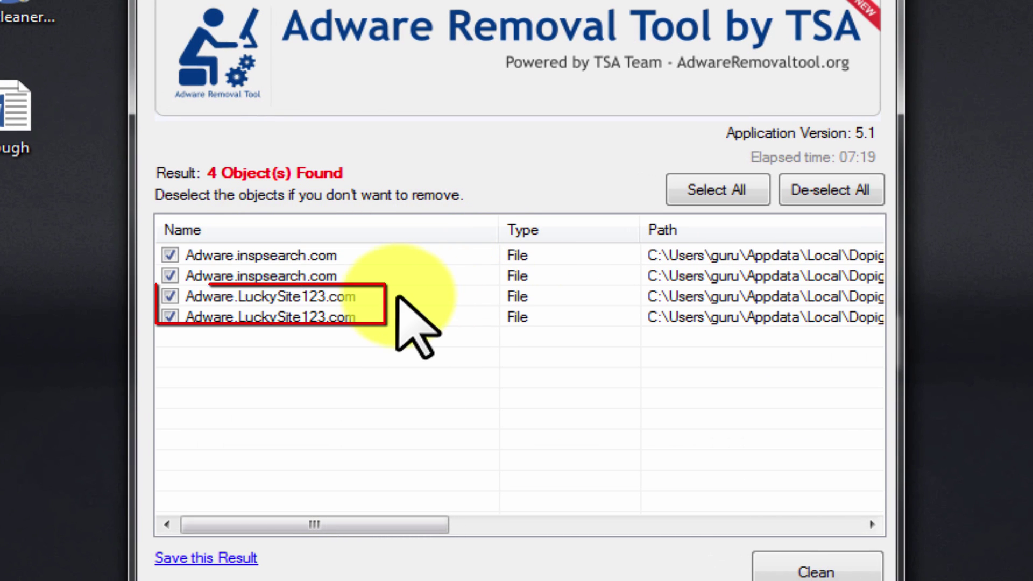
{"action": "left_click", "coordinate": [304, 295]}
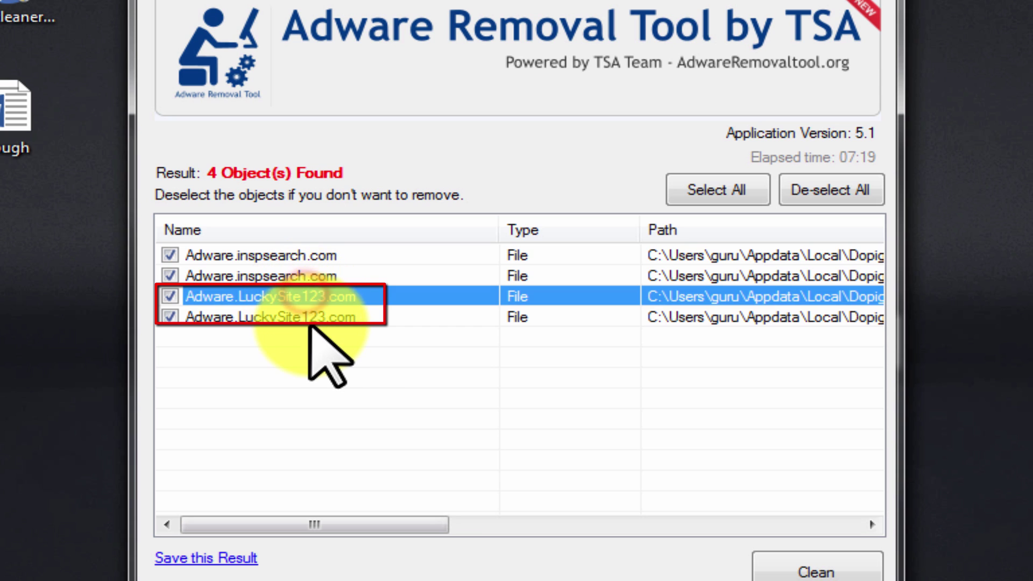
{"action": "left_click", "coordinate": [312, 317]}
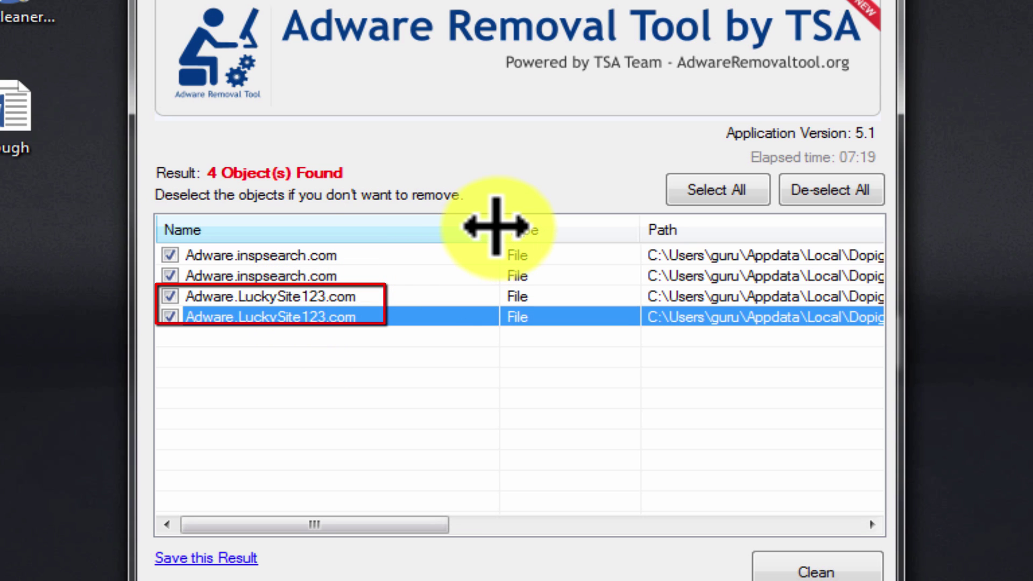
{"action": "left_click_drag", "start_coordinate": [496, 223], "coordinate": [231, 203]}
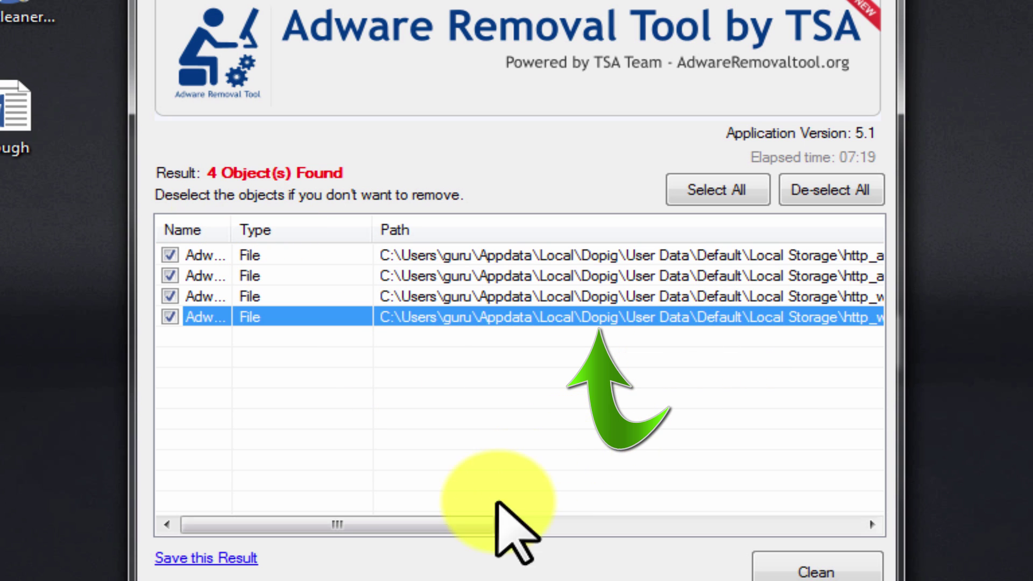
{"action": "left_click_drag", "start_coordinate": [475, 525], "coordinate": [680, 525]}
{"action": "left_click_drag", "start_coordinate": [718, 565], "coordinate": [376, 507]}
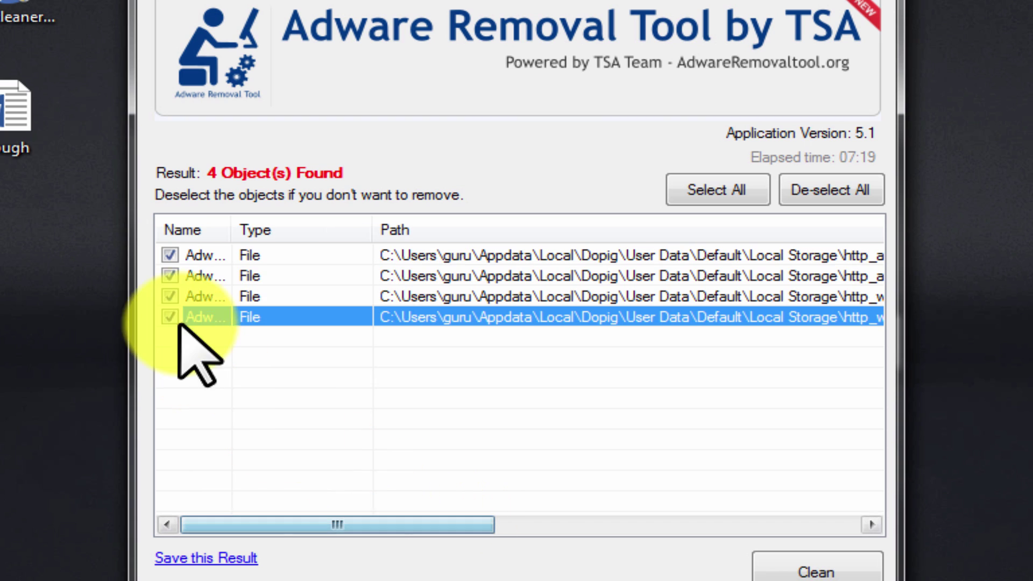
{"action": "left_click_drag", "start_coordinate": [225, 222], "coordinate": [427, 276]}
{"action": "left_click", "coordinate": [339, 303]}
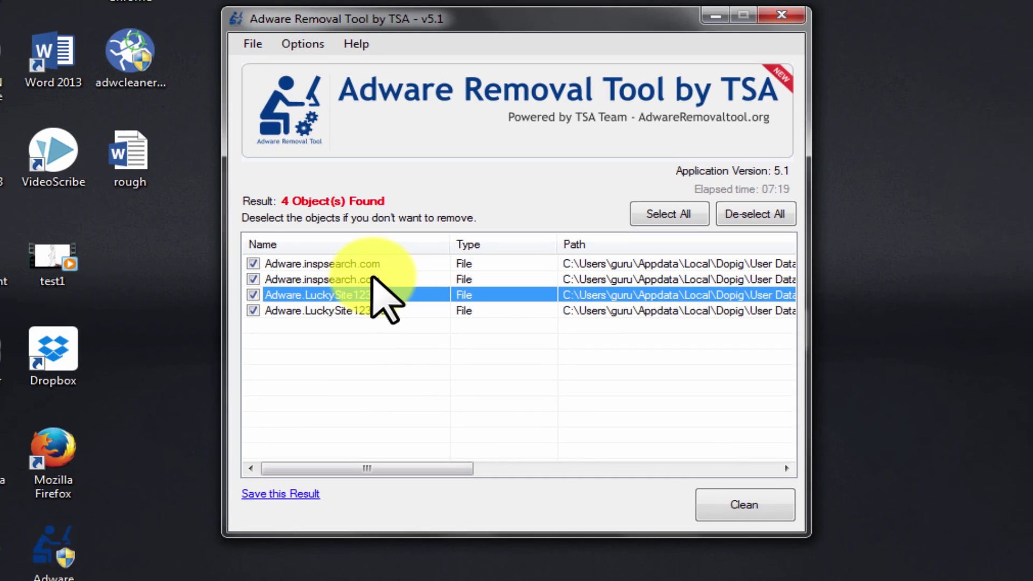
{"action": "left_click", "coordinate": [342, 276]}
{"action": "left_click", "coordinate": [343, 295]}
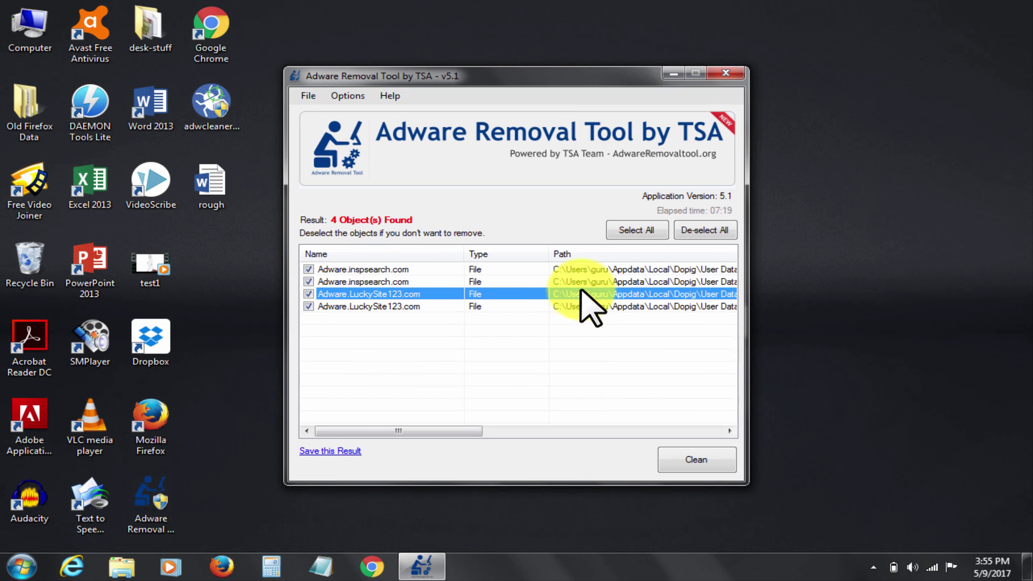
Clean all four checked adware files, accepting the browser-closing warning, and finish the repair.
{"action": "left_click", "coordinate": [711, 457]}
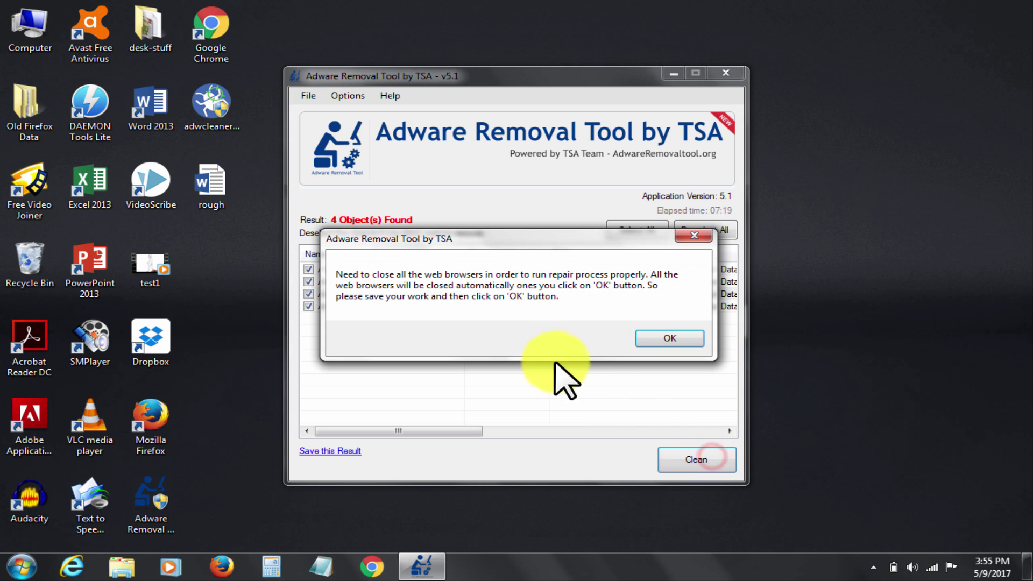
{"action": "left_click", "coordinate": [659, 337]}
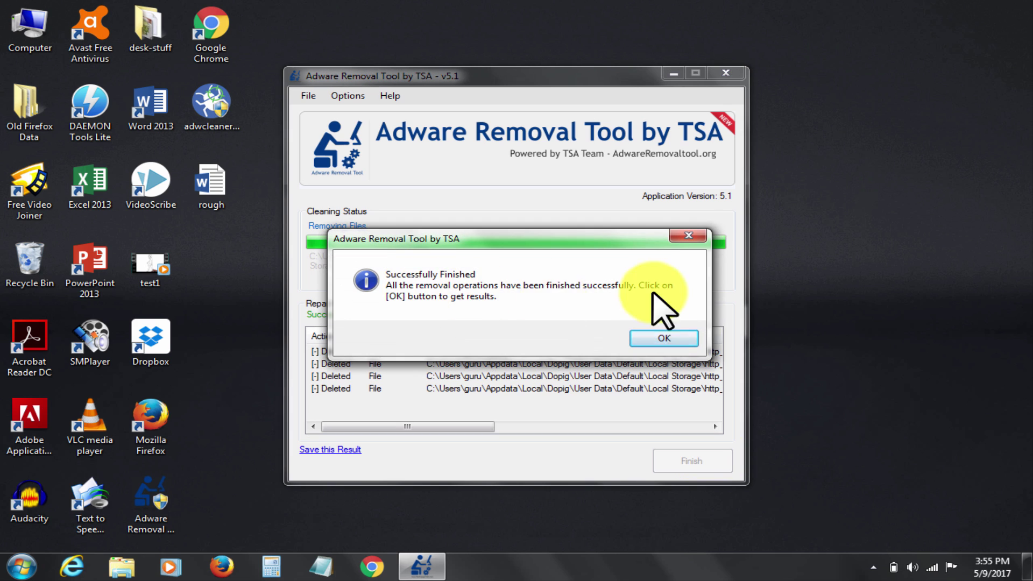
{"action": "left_click", "coordinate": [663, 339]}
{"action": "left_click", "coordinate": [364, 336]}
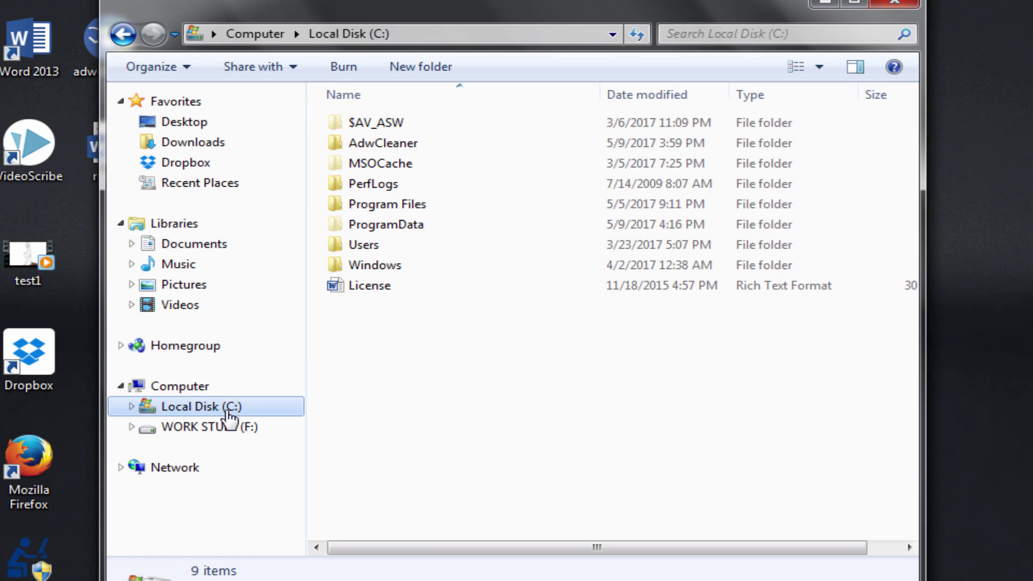
Delete the Dopig folder from C:\Program Files and close the Explorer window.
{"action": "left_click", "coordinate": [402, 206]}
{"action": "double_click", "coordinate": [402, 206]}
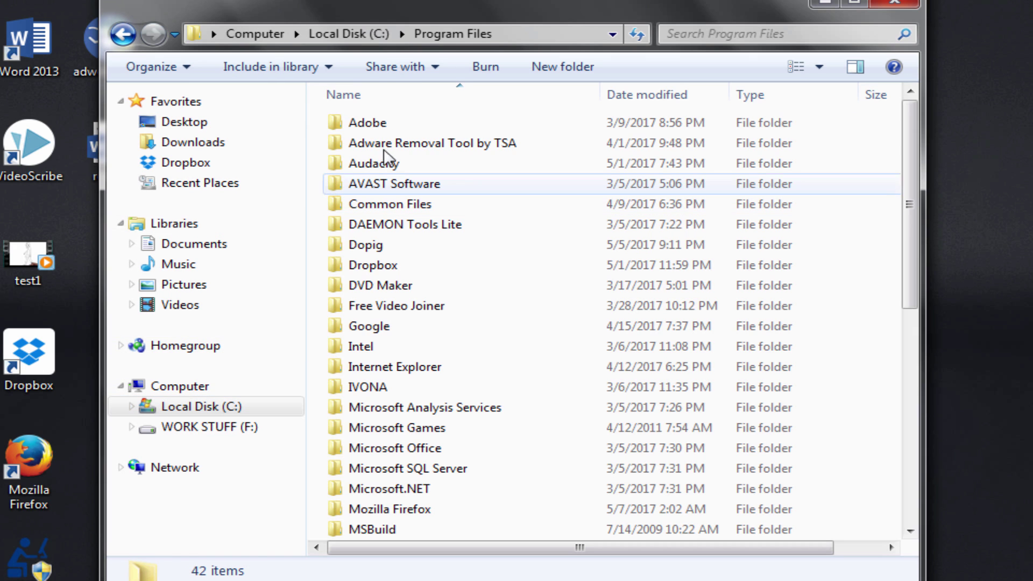
{"action": "scroll", "coordinate": [402, 470], "scroll_direction": "down", "scroll_amount": 7}
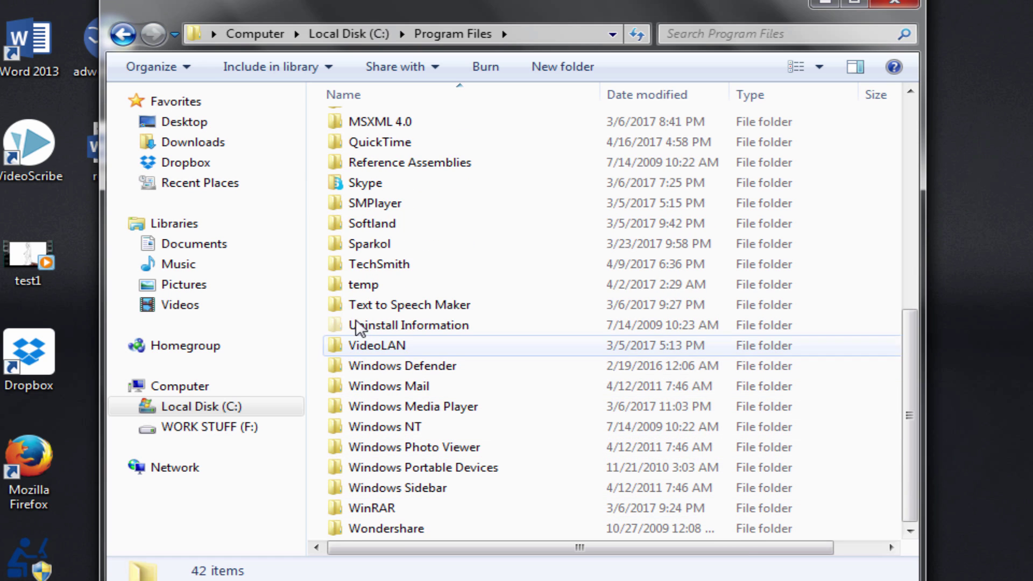
{"action": "scroll", "coordinate": [359, 200], "scroll_direction": "up", "scroll_amount": 2}
{"action": "scroll", "coordinate": [400, 288], "scroll_direction": "up", "scroll_amount": 5}
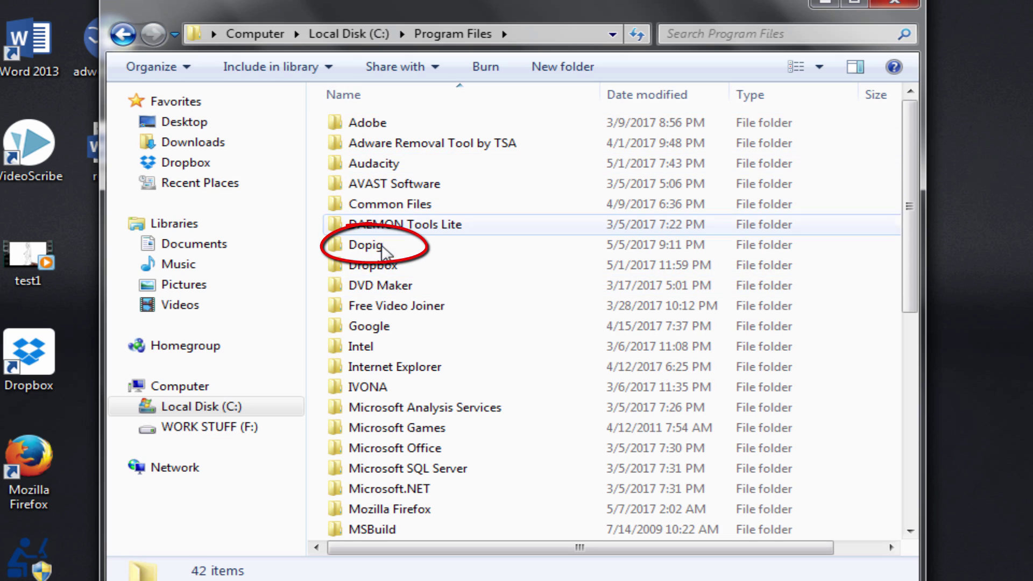
{"action": "left_click", "coordinate": [376, 249]}
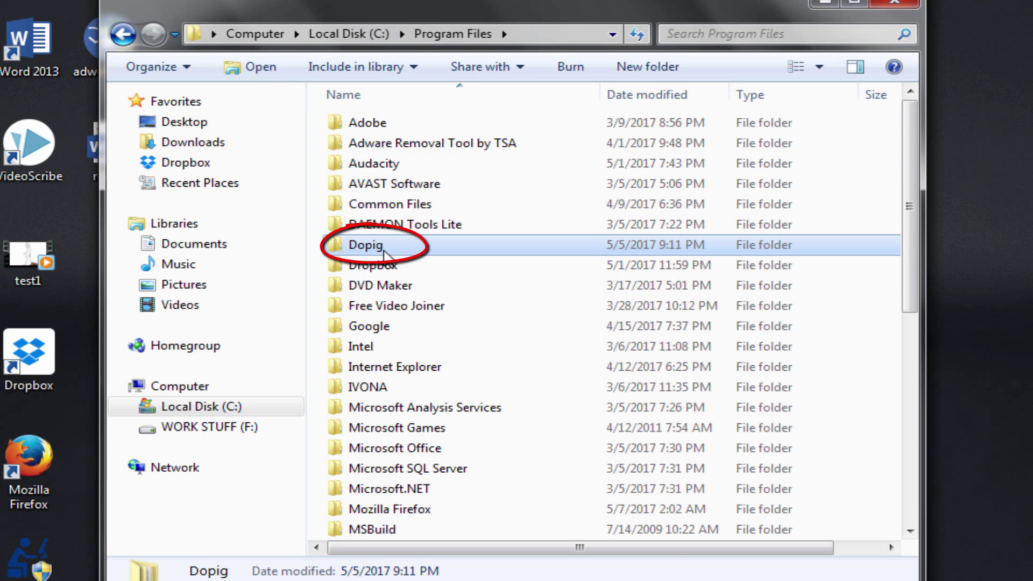
{"action": "right_click", "coordinate": [384, 252]}
{"action": "left_click", "coordinate": [480, 575]}
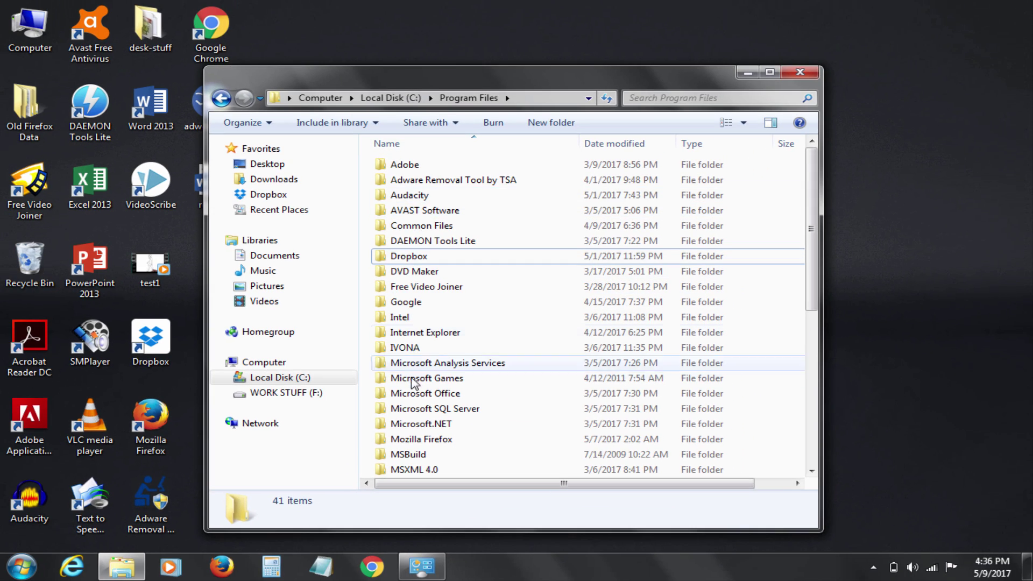
{"action": "scroll", "coordinate": [417, 507], "scroll_direction": "down", "scroll_amount": 7}
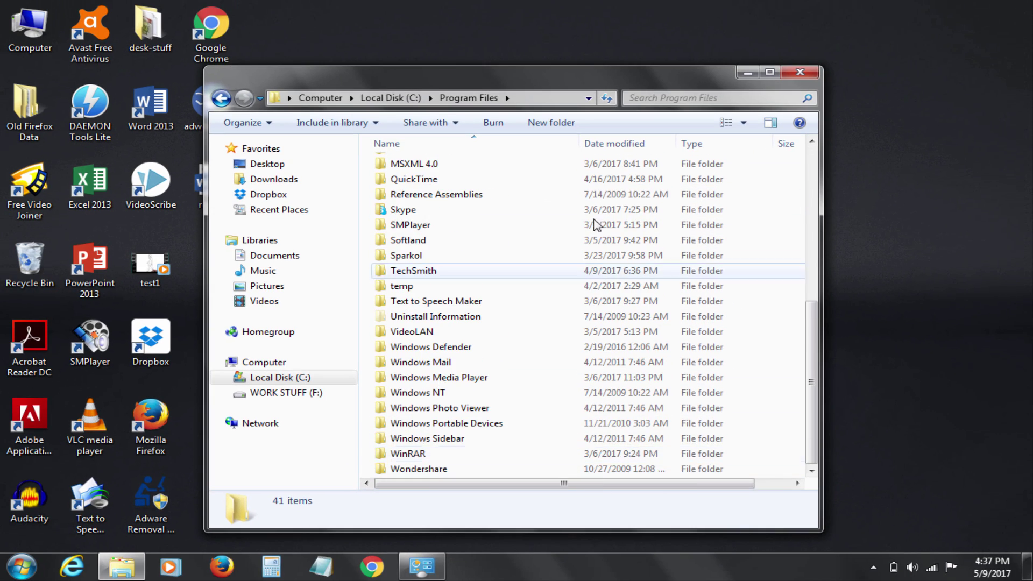
{"action": "left_click", "coordinate": [800, 72]}
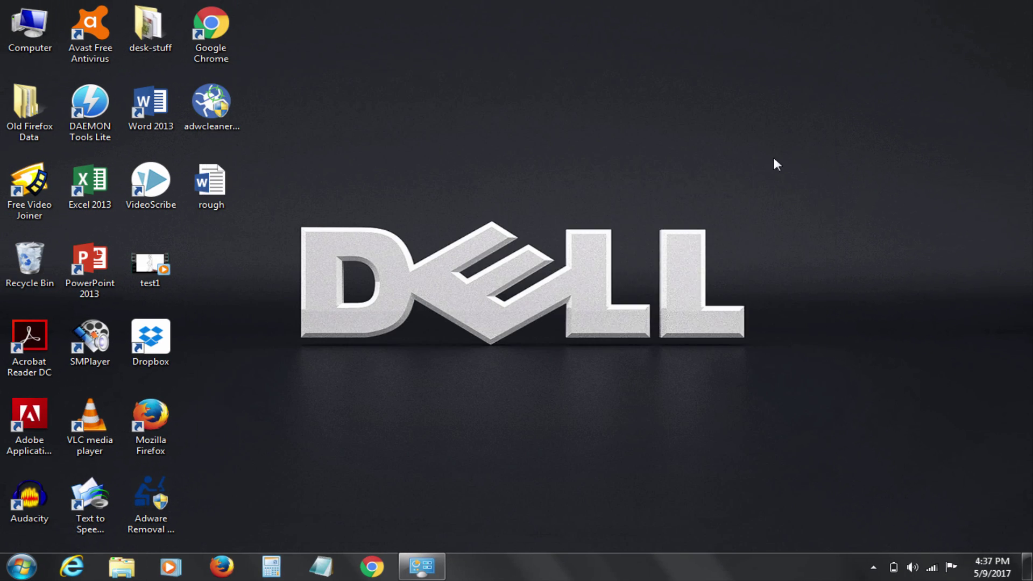
Permanently empty the Recycle Bin.
{"action": "double_click", "coordinate": [30, 261]}
{"action": "left_click", "coordinate": [344, 122]}
{"action": "left_click", "coordinate": [580, 342]}
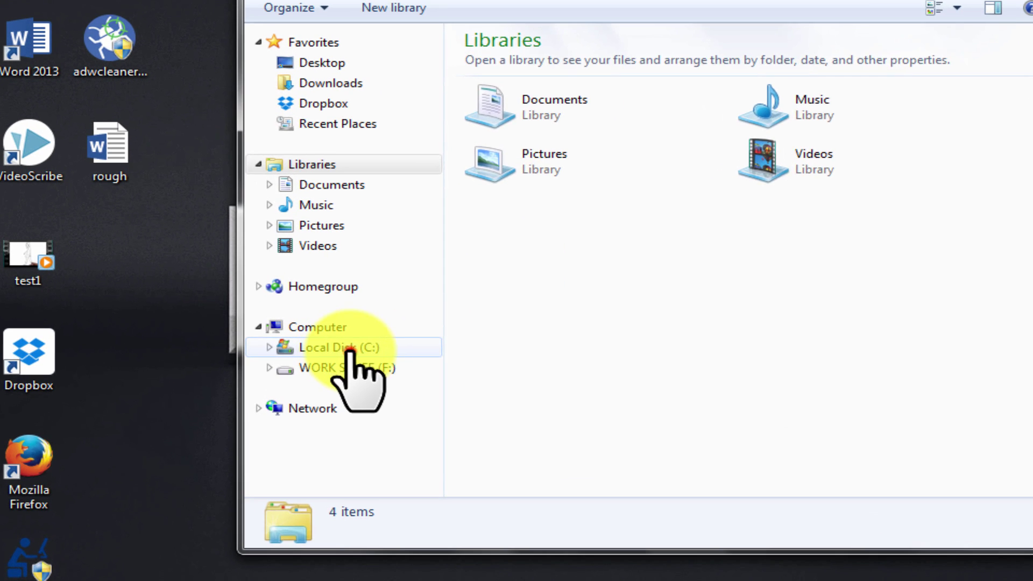
Delete the CEF and Dopig folders from the user's AppData\Local folder.
{"action": "left_click", "coordinate": [404, 371]}
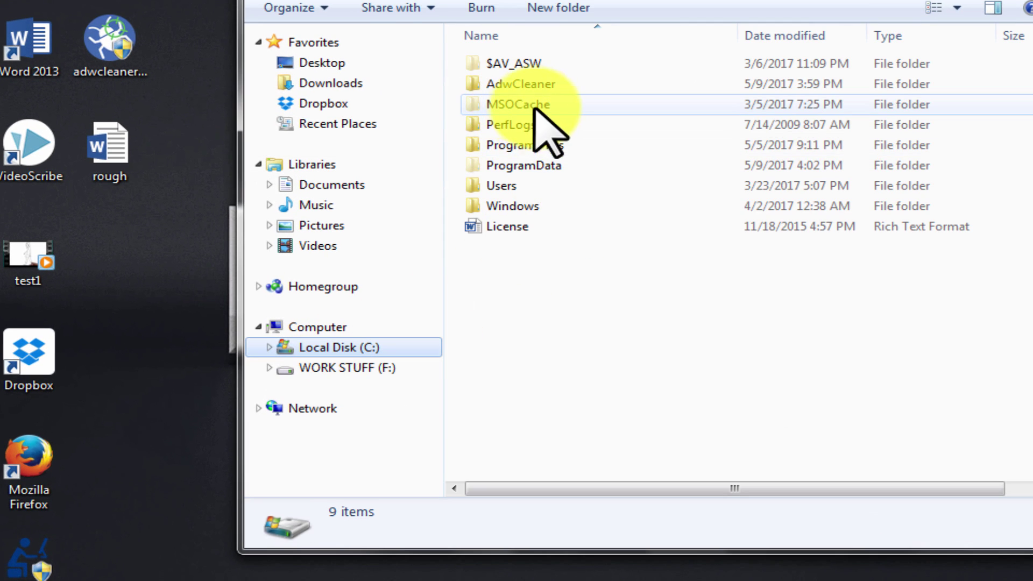
{"action": "double_click", "coordinate": [529, 187]}
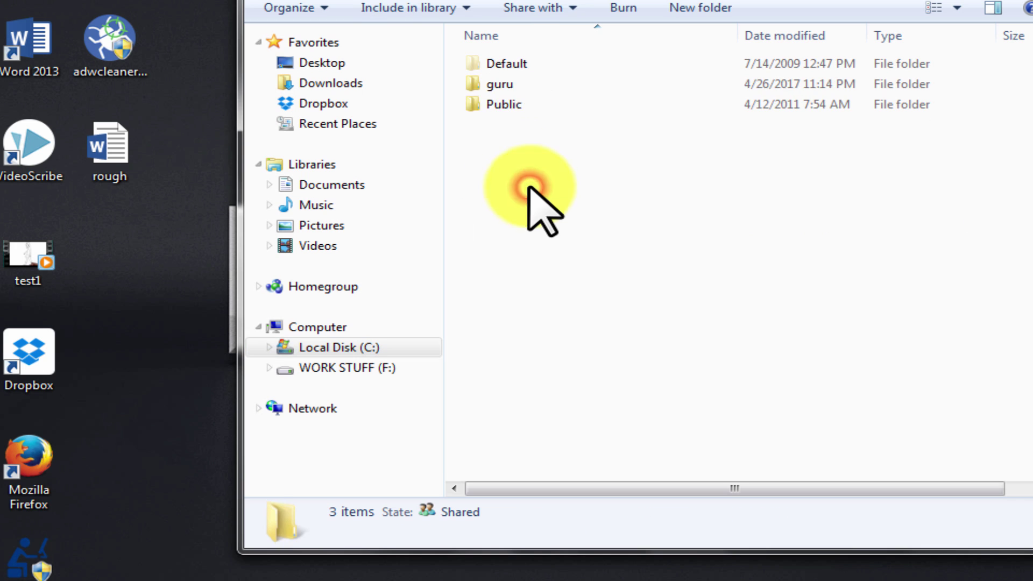
{"action": "double_click", "coordinate": [511, 84]}
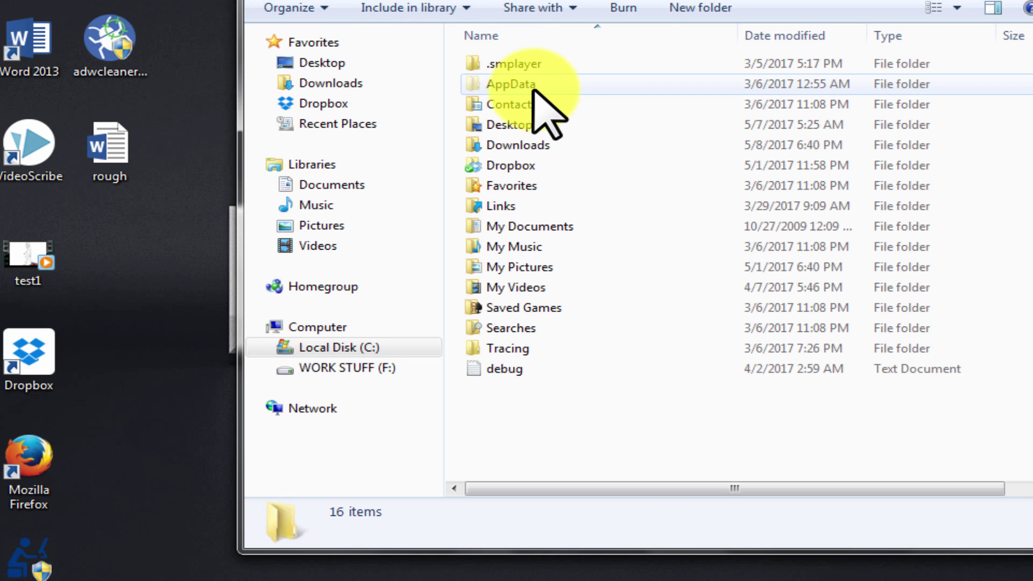
{"action": "double_click", "coordinate": [533, 86]}
{"action": "double_click", "coordinate": [520, 65]}
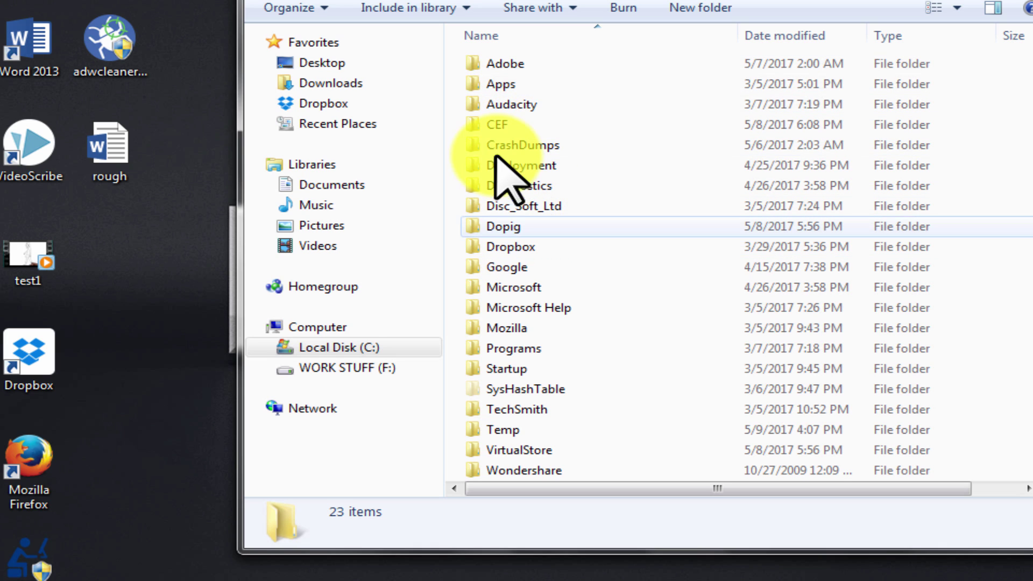
{"action": "left_click", "coordinate": [525, 124]}
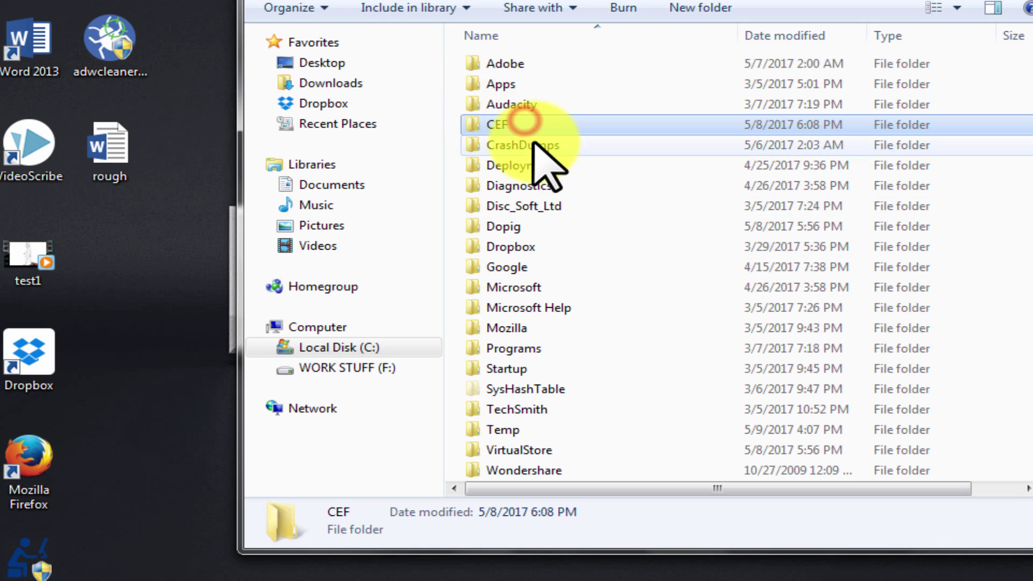
{"action": "left_click", "coordinate": [557, 229], "text": "ctrl"}
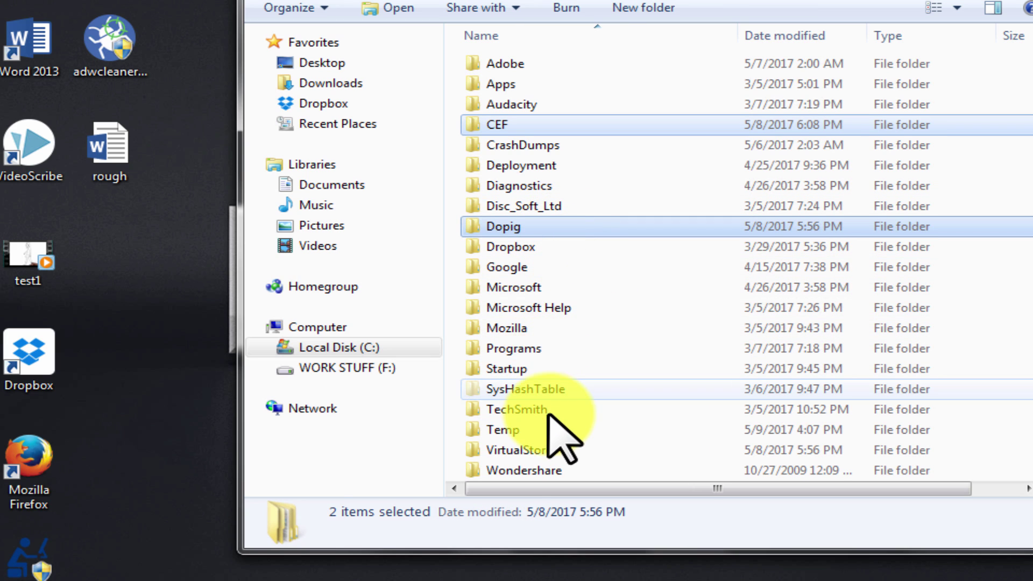
{"action": "scroll", "coordinate": [554, 431], "scroll_direction": "down", "scroll_amount": 1}
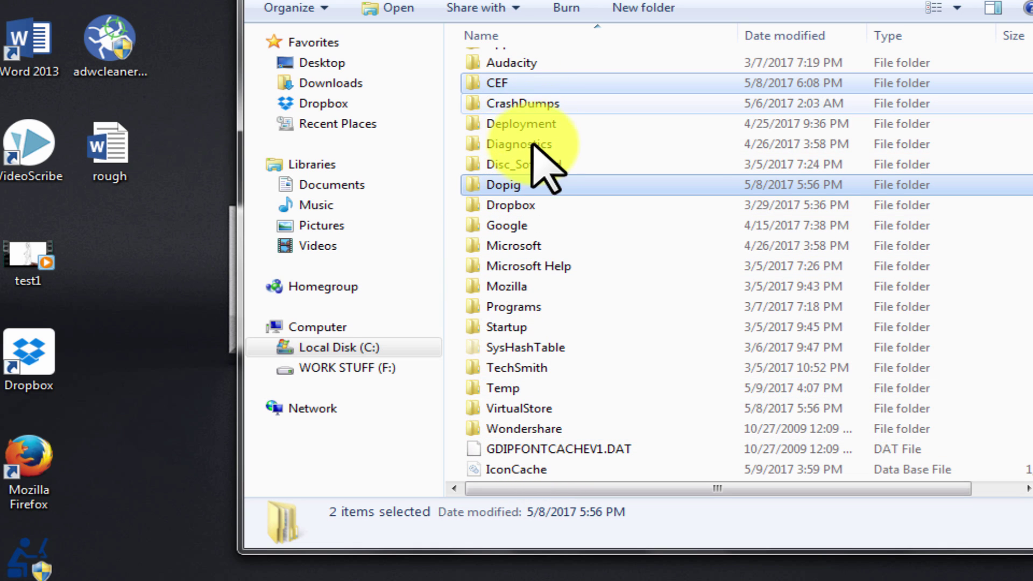
{"action": "scroll", "coordinate": [535, 168], "scroll_direction": "up", "scroll_amount": 1}
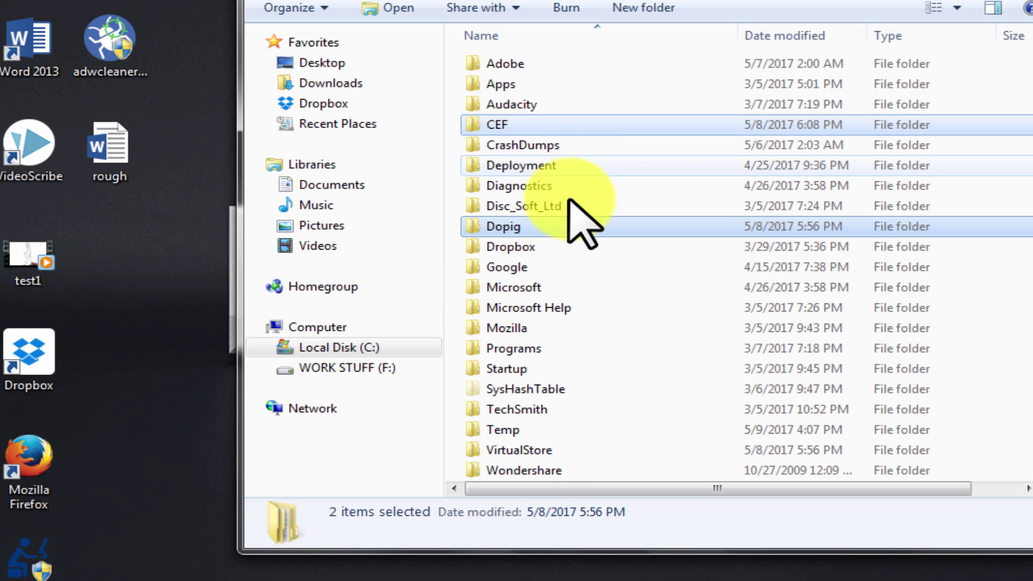
{"action": "right_click", "coordinate": [533, 125]}
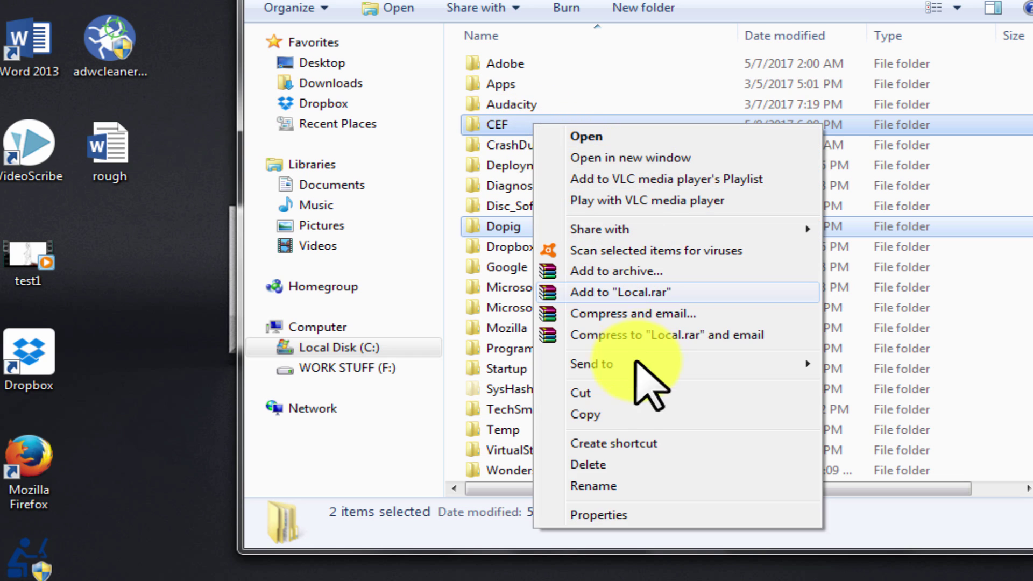
{"action": "left_click", "coordinate": [606, 464]}
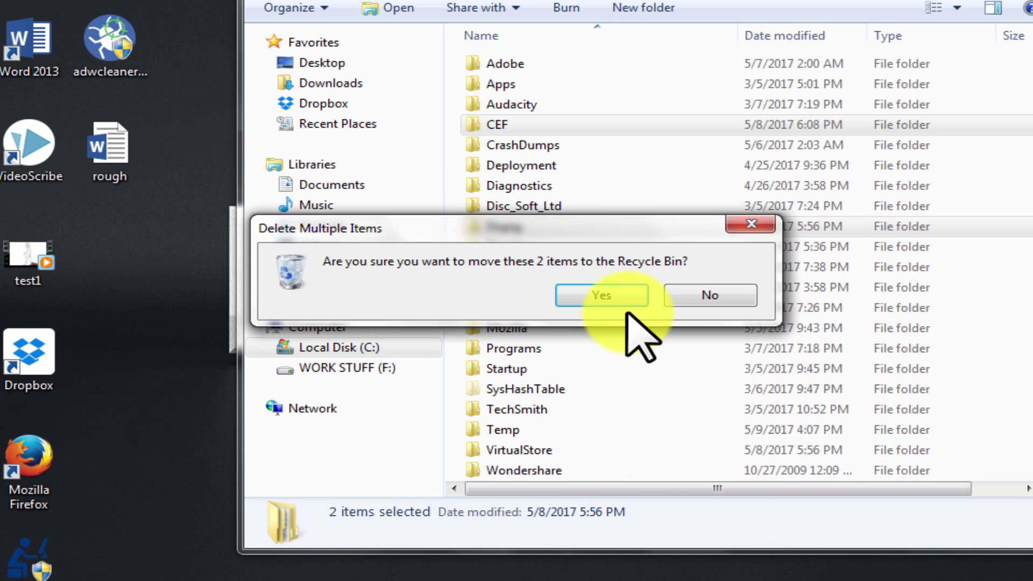
{"action": "left_click", "coordinate": [607, 293]}
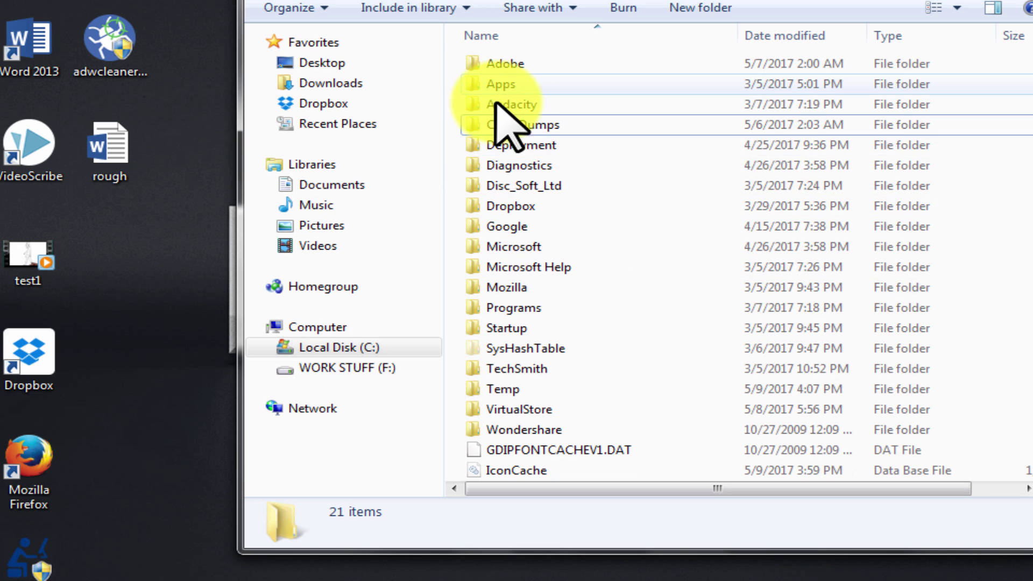
Delete the Startup.exe_StrongName subfolder inside AppData\Local\Startup.
{"action": "left_click", "coordinate": [506, 327]}
{"action": "double_click", "coordinate": [516, 328]}
{"action": "left_click", "coordinate": [503, 62]}
{"action": "left_click_drag", "start_coordinate": [653, 30], "coordinate": [871, 65]}
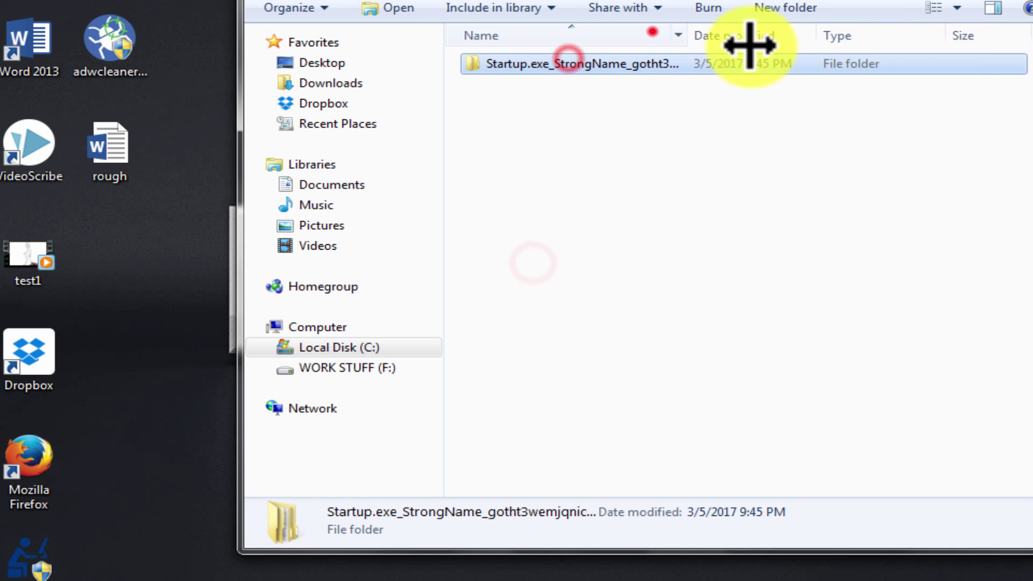
{"action": "double_click", "coordinate": [512, 61]}
{"action": "double_click", "coordinate": [512, 62]}
{"action": "left_click", "coordinate": [274, 5]}
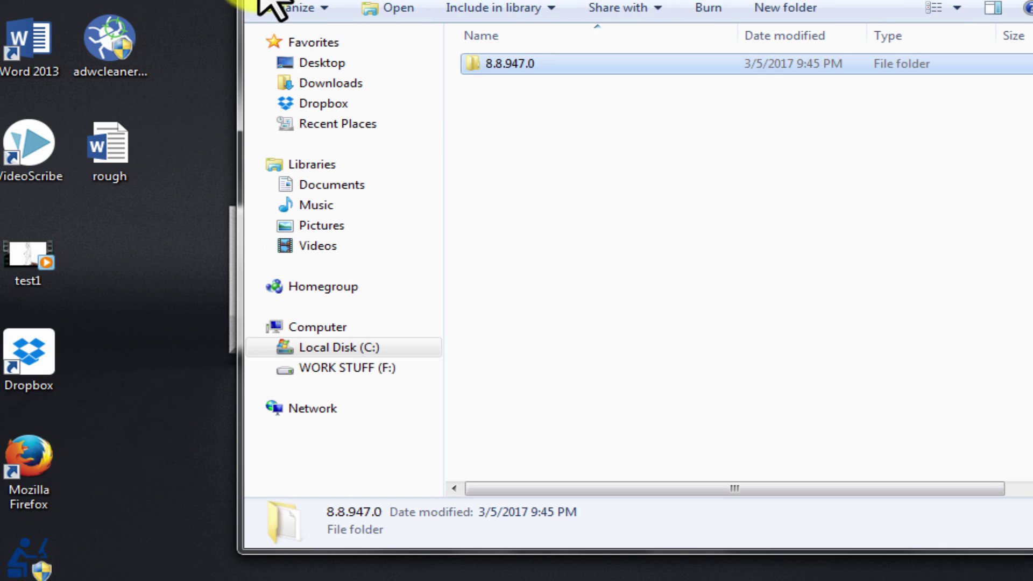
{"action": "left_click", "coordinate": [274, 4]}
{"action": "double_click", "coordinate": [526, 327]}
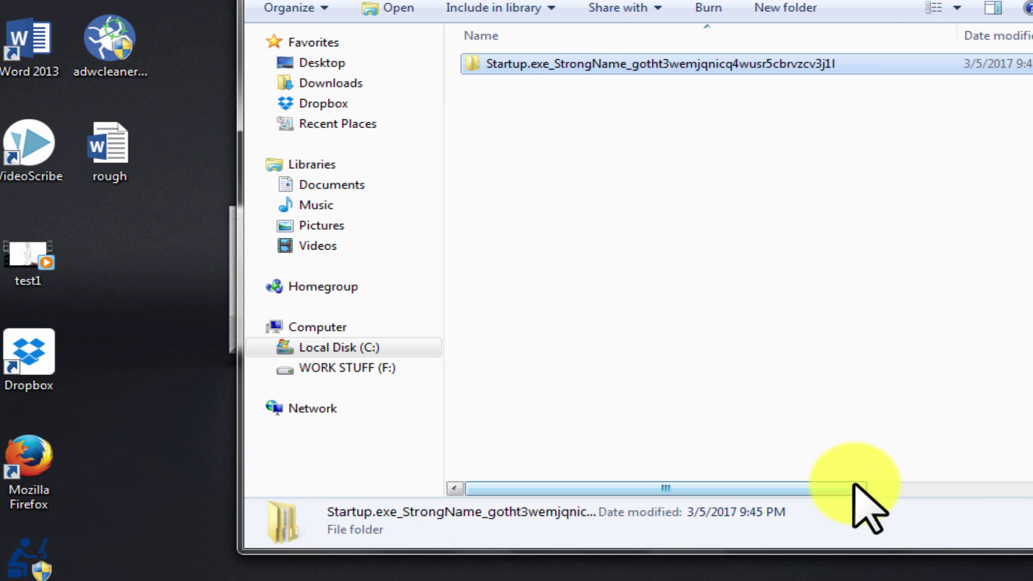
{"action": "double_click", "coordinate": [524, 64]}
{"action": "right_click", "coordinate": [527, 71]}
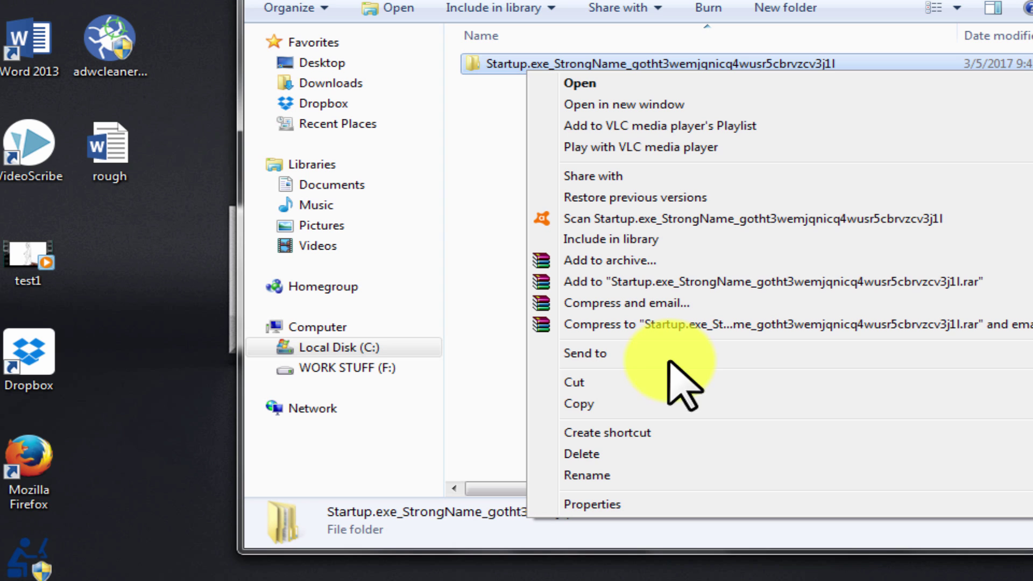
{"action": "left_click", "coordinate": [607, 452]}
Confirm the Startup subfolder deletion, permanently empty the Recycle Bin, and start AdwCleaner.
{"action": "left_click", "coordinate": [605, 358]}
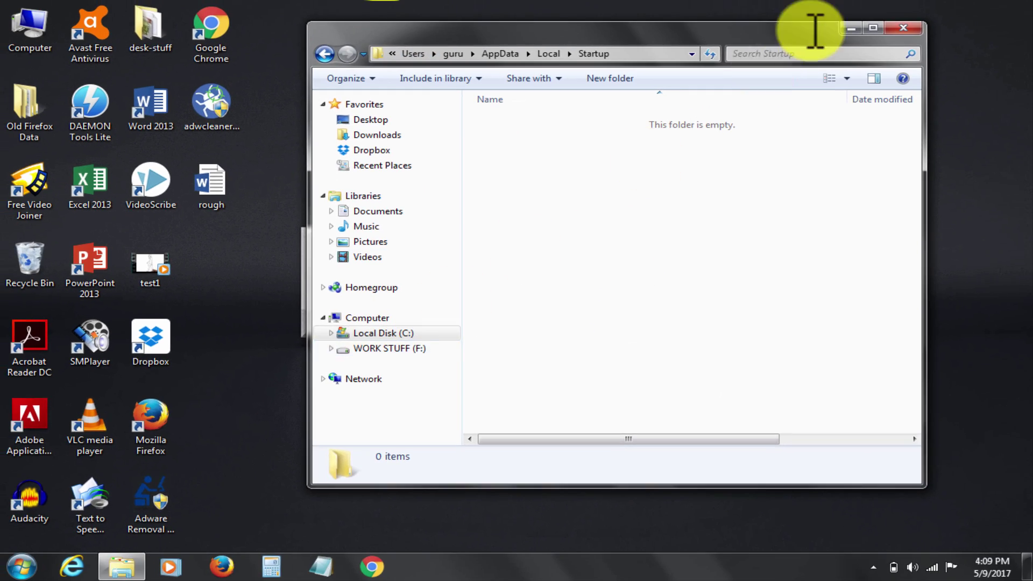
{"action": "left_click", "coordinate": [904, 28]}
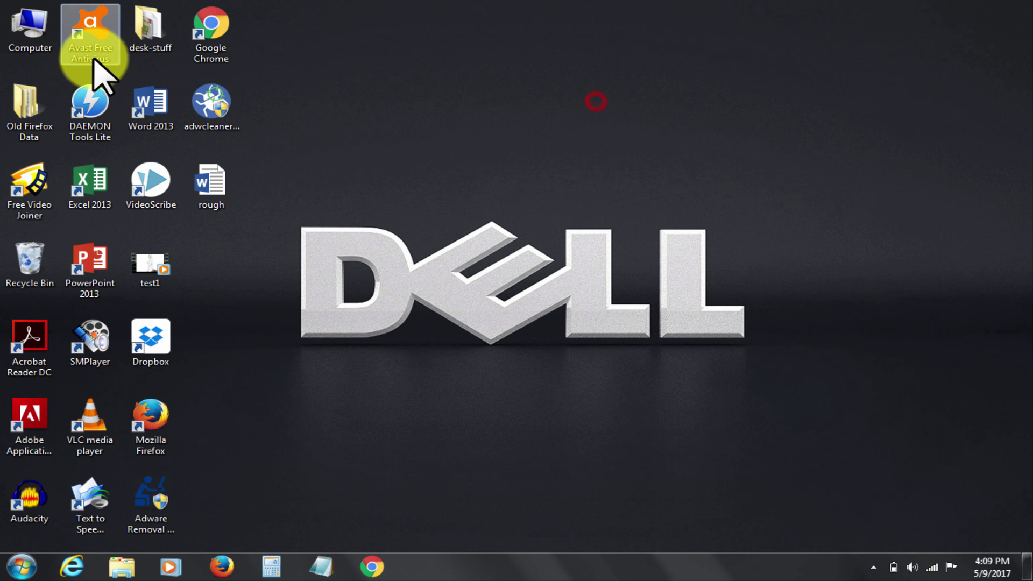
{"action": "double_click", "coordinate": [32, 252]}
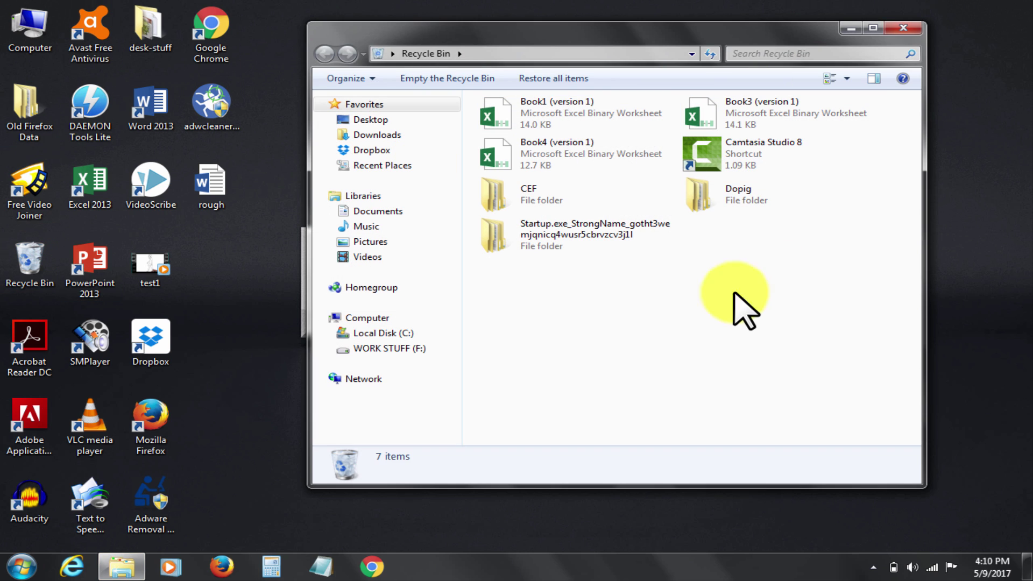
{"action": "left_click", "coordinate": [430, 79]}
{"action": "left_click", "coordinate": [594, 295]}
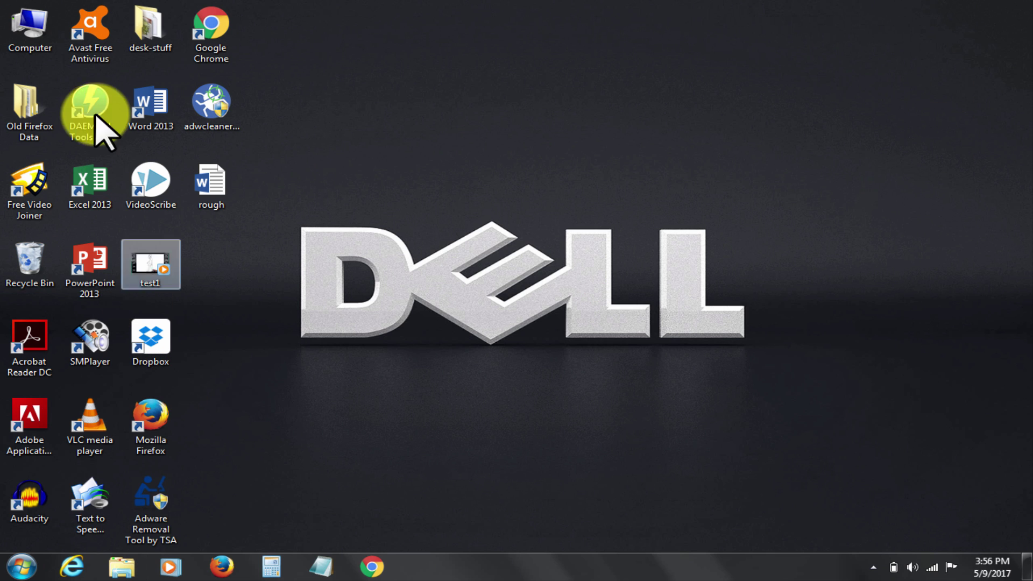
{"action": "left_click", "coordinate": [229, 113]}
{"action": "double_click", "coordinate": [218, 105]}
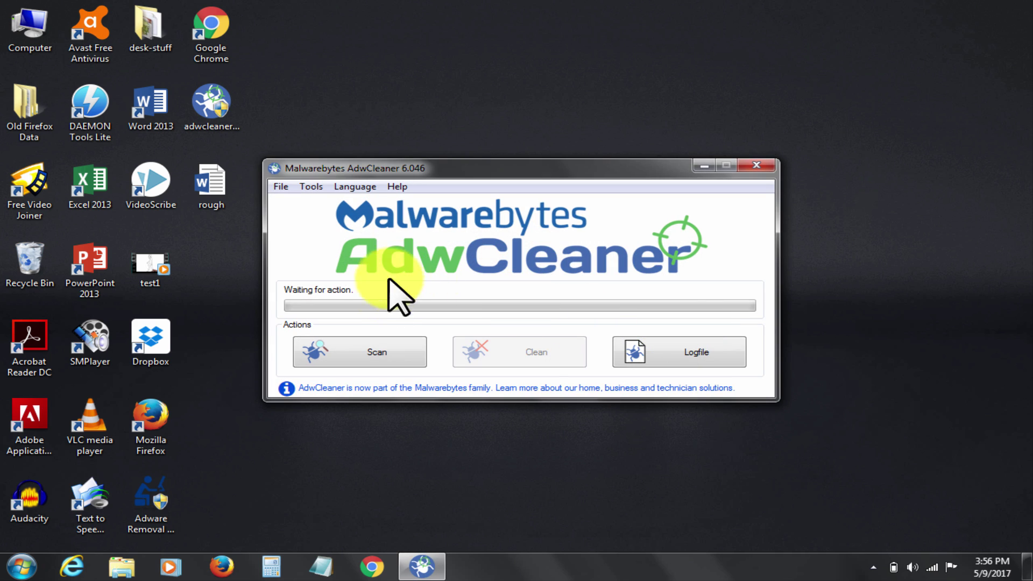
Scan with AdwCleaner, review the found registry key and file threats, then clean them.
{"action": "left_click", "coordinate": [356, 348]}
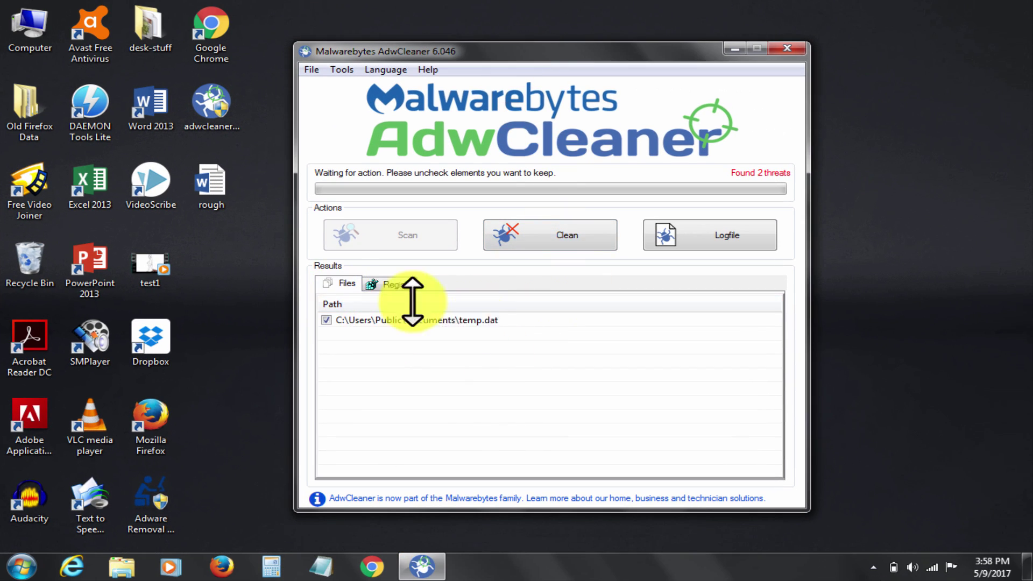
{"action": "left_click", "coordinate": [378, 280]}
{"action": "left_click_drag", "start_coordinate": [532, 304], "coordinate": [647, 312]}
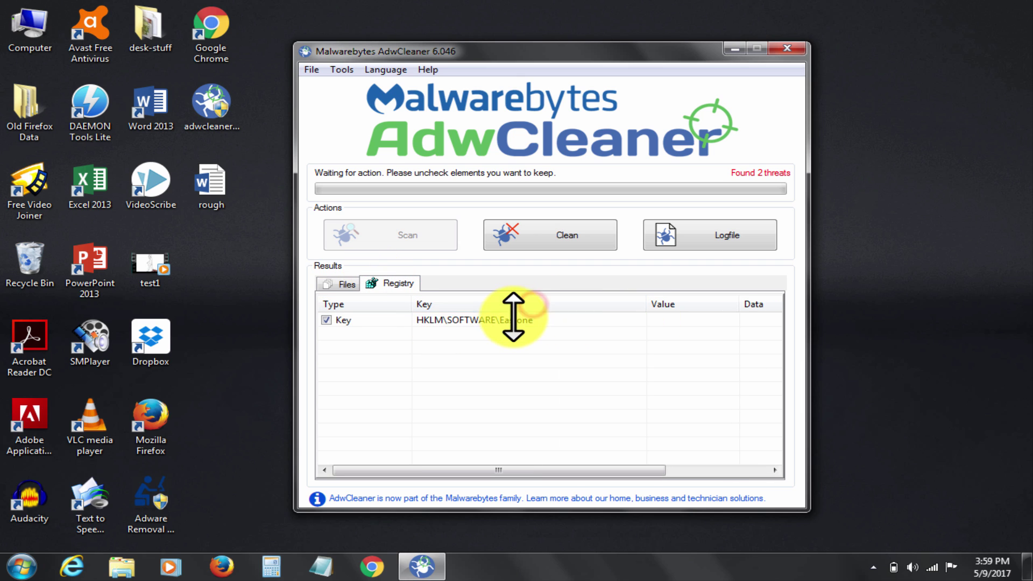
{"action": "left_click", "coordinate": [514, 318]}
{"action": "left_click", "coordinate": [346, 283]}
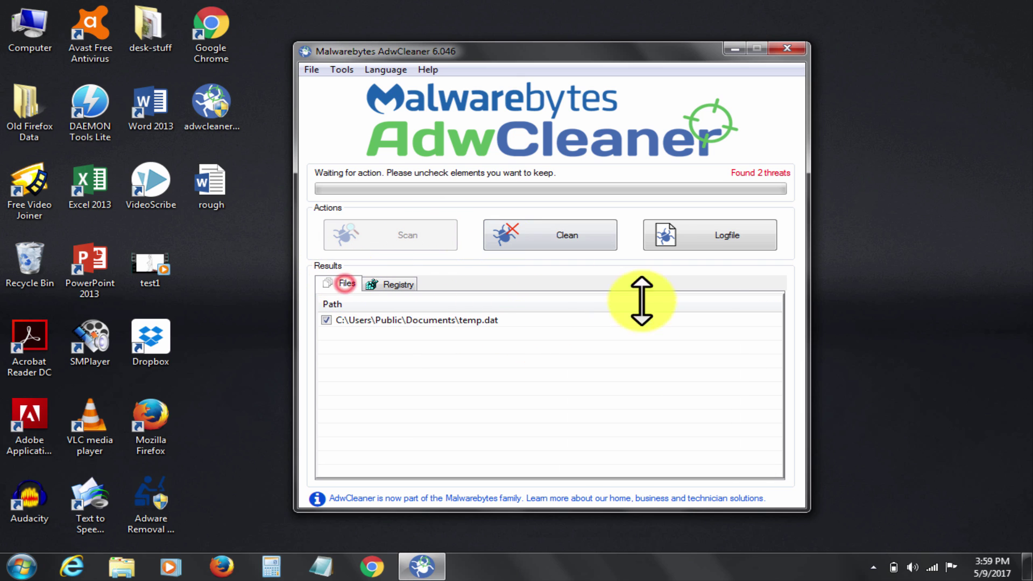
{"action": "left_click", "coordinate": [551, 233]}
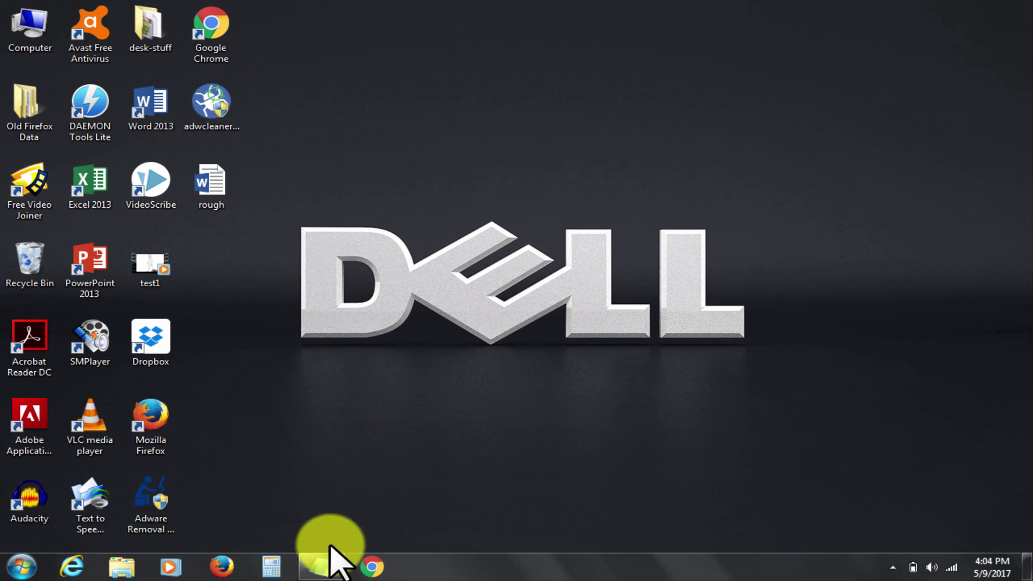
Review deleted files and registry keys in the AdwCleaner log, then highlight luckysite123.com in Chrome.
{"action": "left_click", "coordinate": [317, 570]}
{"action": "left_click_drag", "start_coordinate": [285, 293], "coordinate": [143, 293]}
{"action": "left_click", "coordinate": [457, 303]}
{"action": "scroll", "coordinate": [352, 407], "scroll_direction": "down", "scroll_amount": 2}
{"action": "left_click_drag", "start_coordinate": [143, 391], "coordinate": [196, 391]}
{"action": "left_click", "coordinate": [341, 391]}
{"action": "left_click", "coordinate": [386, 385]}
{"action": "left_click", "coordinate": [886, 73]}
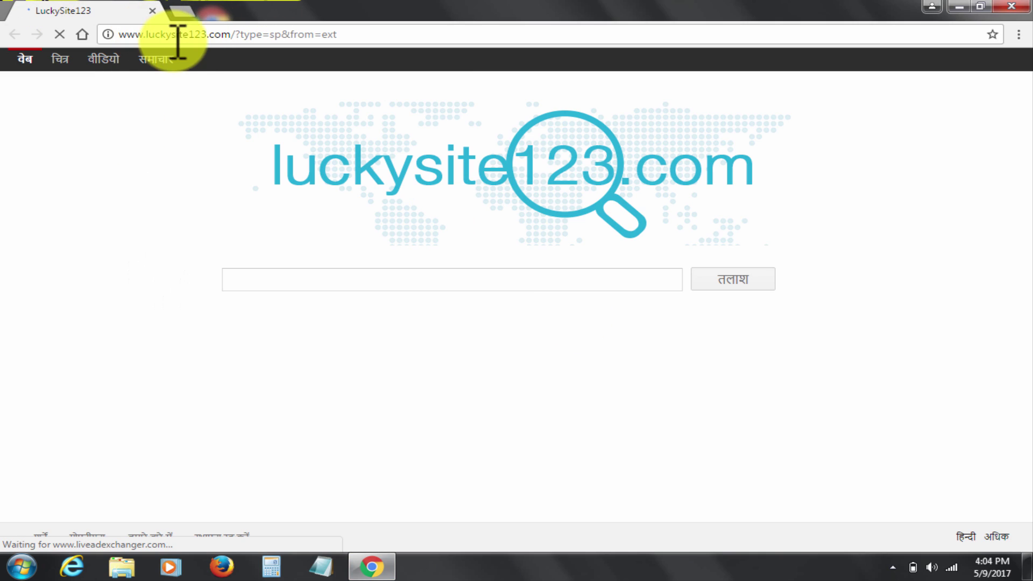
{"action": "double_click", "coordinate": [186, 34]}
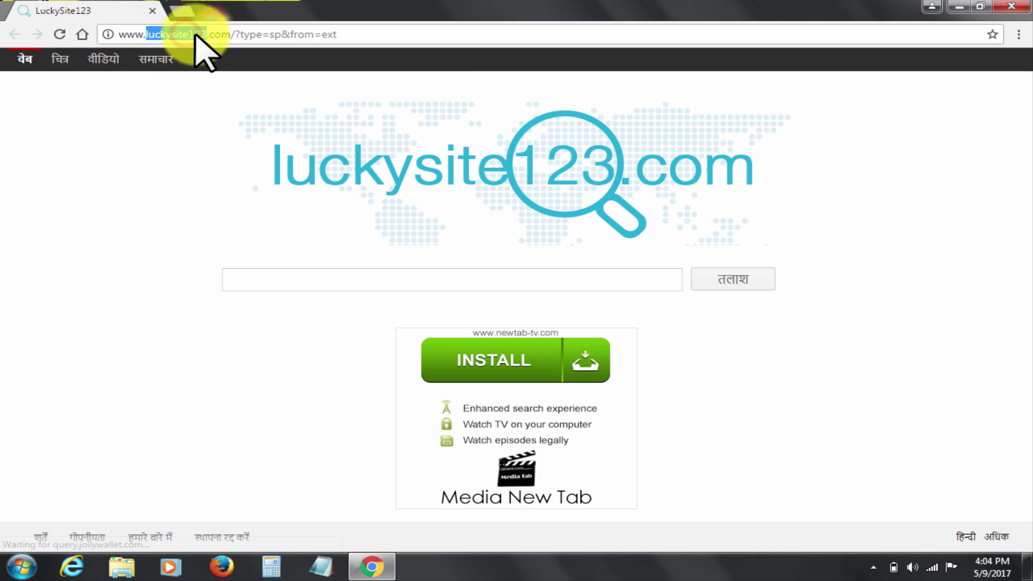
{"action": "left_click", "coordinate": [280, 34]}
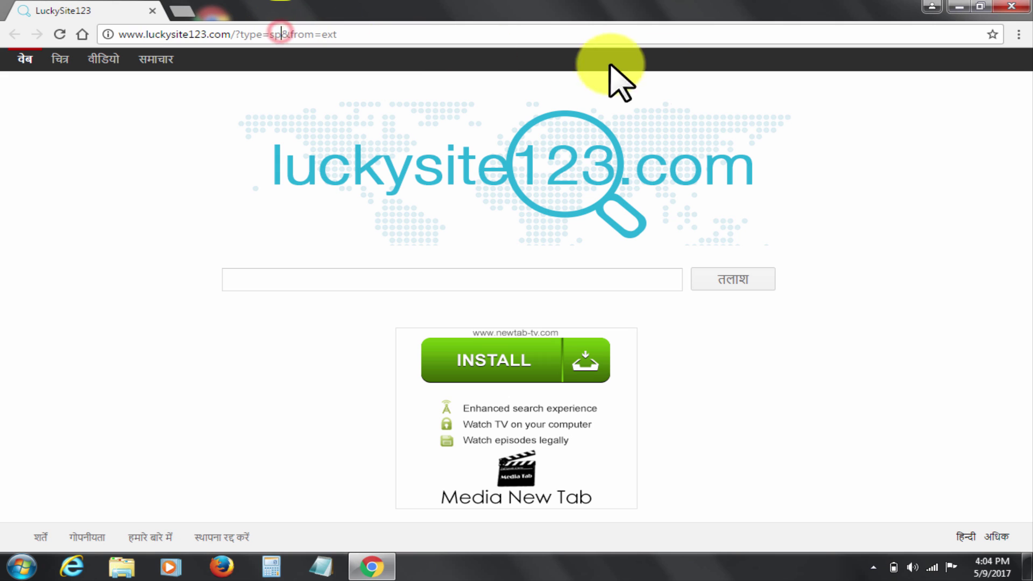
In Chrome's search engine settings, disable the extension that forces LuckySite123 as the default search.
{"action": "left_click", "coordinate": [1016, 35]}
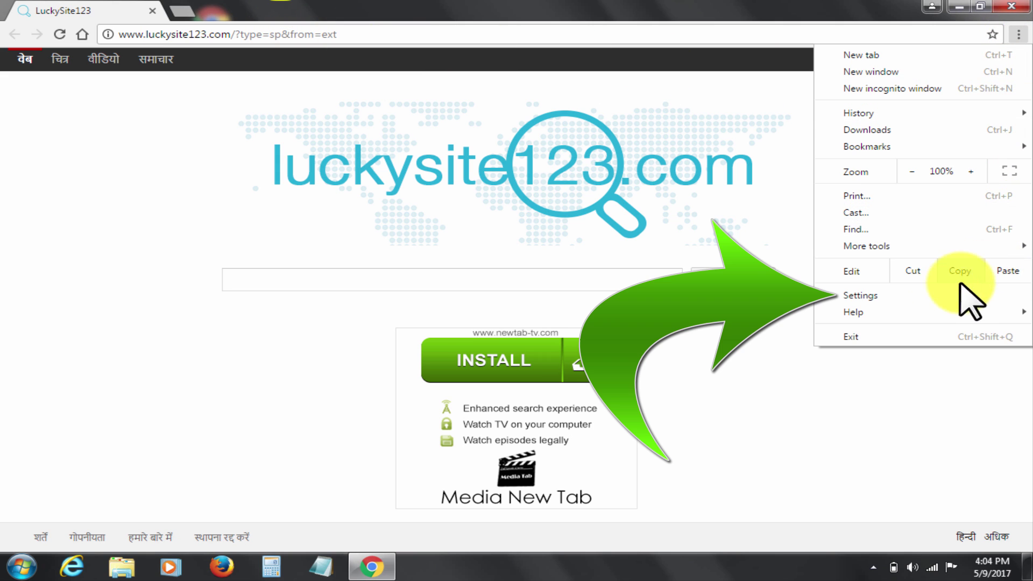
{"action": "left_click", "coordinate": [945, 296]}
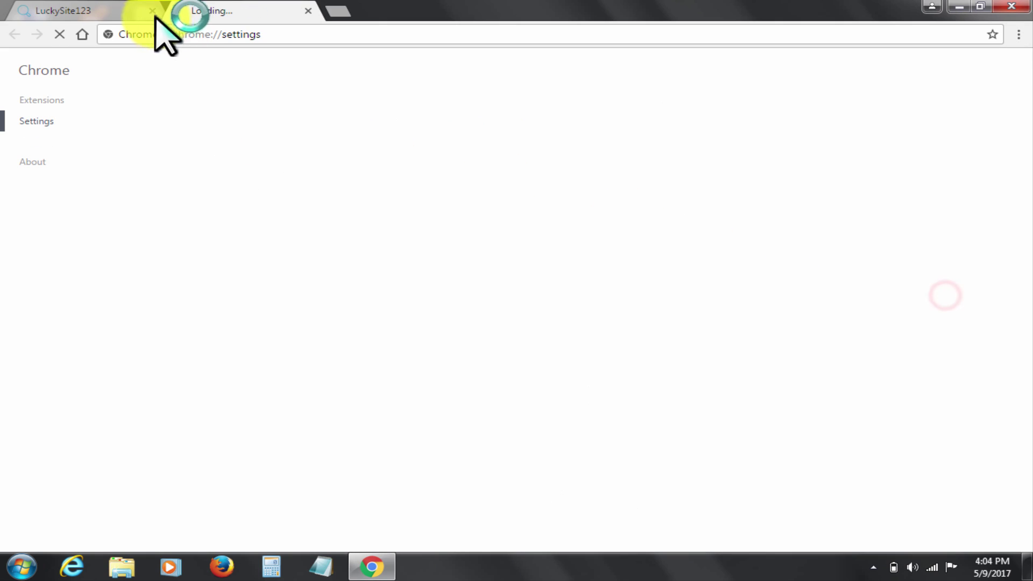
{"action": "left_click", "coordinate": [277, 448]}
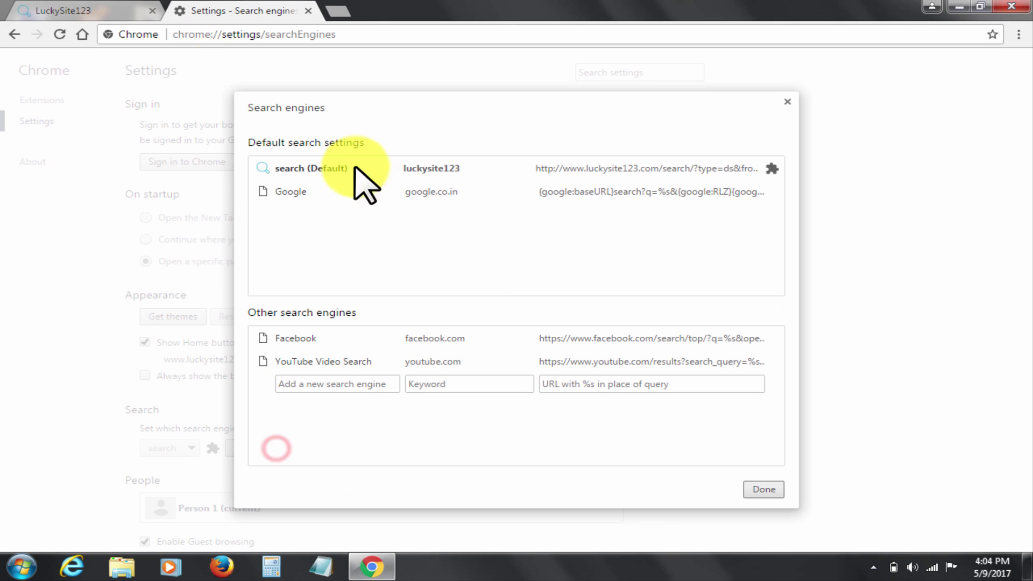
{"action": "left_click", "coordinate": [410, 192]}
{"action": "left_click", "coordinate": [696, 191]}
{"action": "left_click", "coordinate": [756, 167]}
{"action": "left_click", "coordinate": [281, 167]}
{"action": "left_click", "coordinate": [773, 169]}
{"action": "left_click", "coordinate": [764, 247]}
Delete the Facebook and YouTube search engine entries, keeping Google as the default.
{"action": "left_click", "coordinate": [570, 169]}
{"action": "left_click", "coordinate": [611, 208]}
{"action": "left_click", "coordinate": [775, 338]}
{"action": "left_click", "coordinate": [775, 338]}
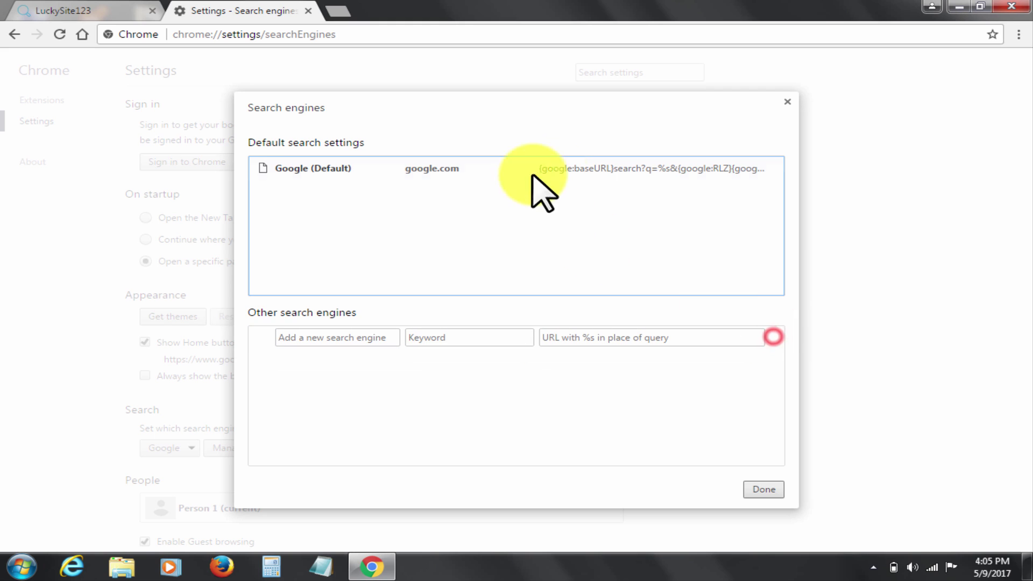
{"action": "left_click", "coordinate": [554, 168]}
{"action": "left_click", "coordinate": [501, 215]}
{"action": "left_click", "coordinate": [606, 168]}
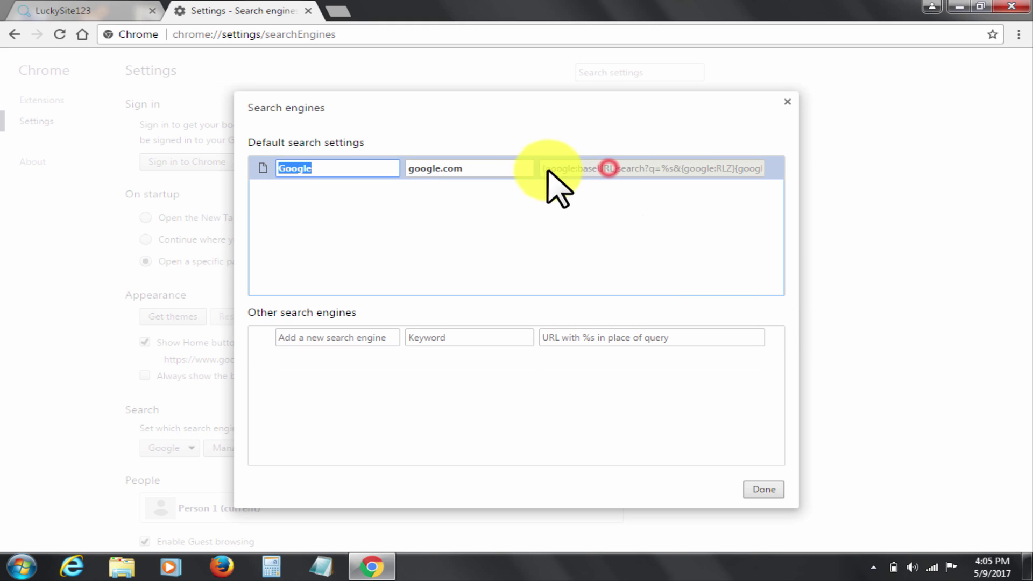
{"action": "left_click", "coordinate": [586, 219]}
{"action": "left_click", "coordinate": [764, 489]}
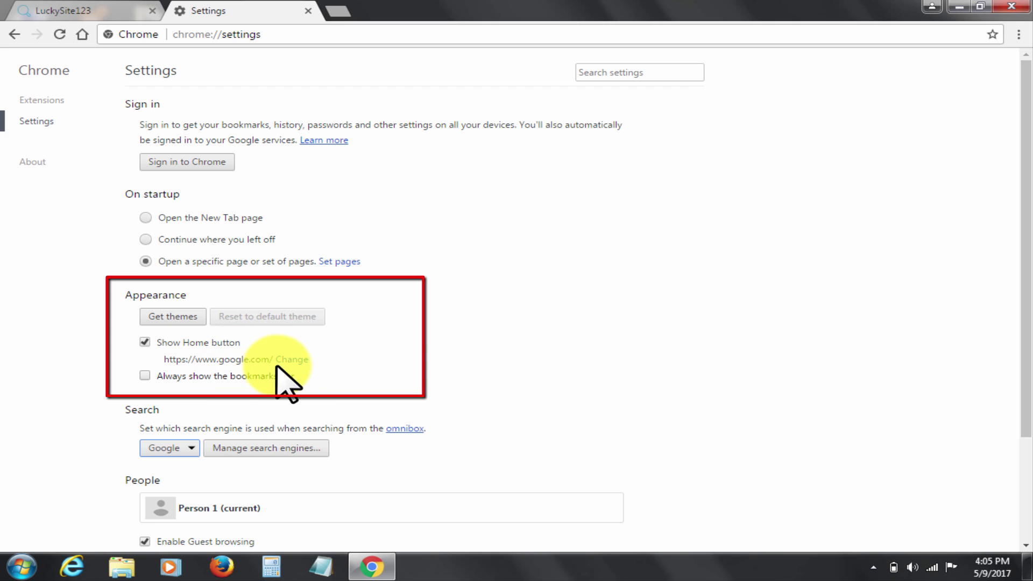
{"action": "left_click", "coordinate": [293, 359]}
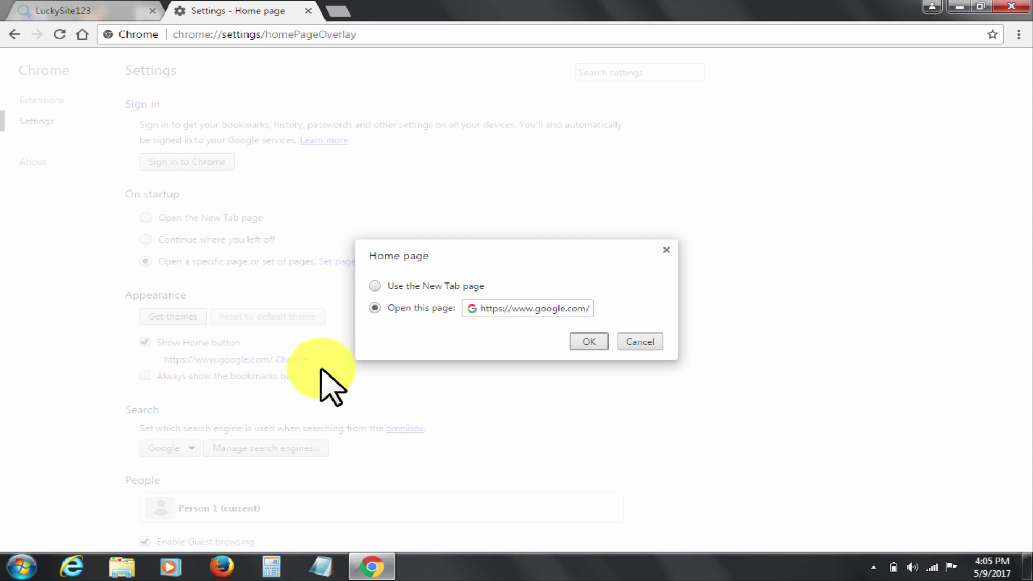
{"action": "left_click", "coordinate": [599, 343]}
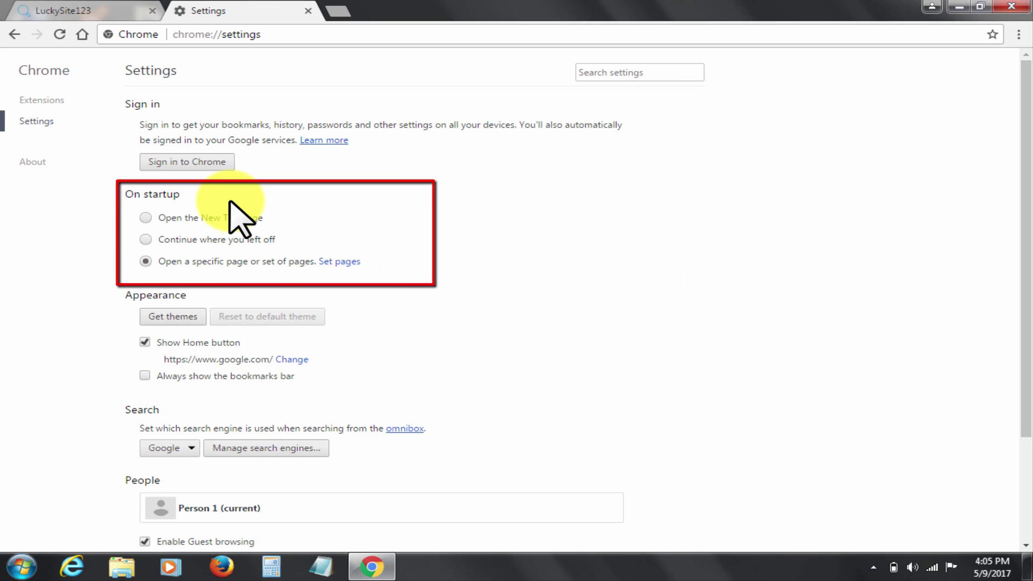
{"action": "left_click", "coordinate": [352, 265]}
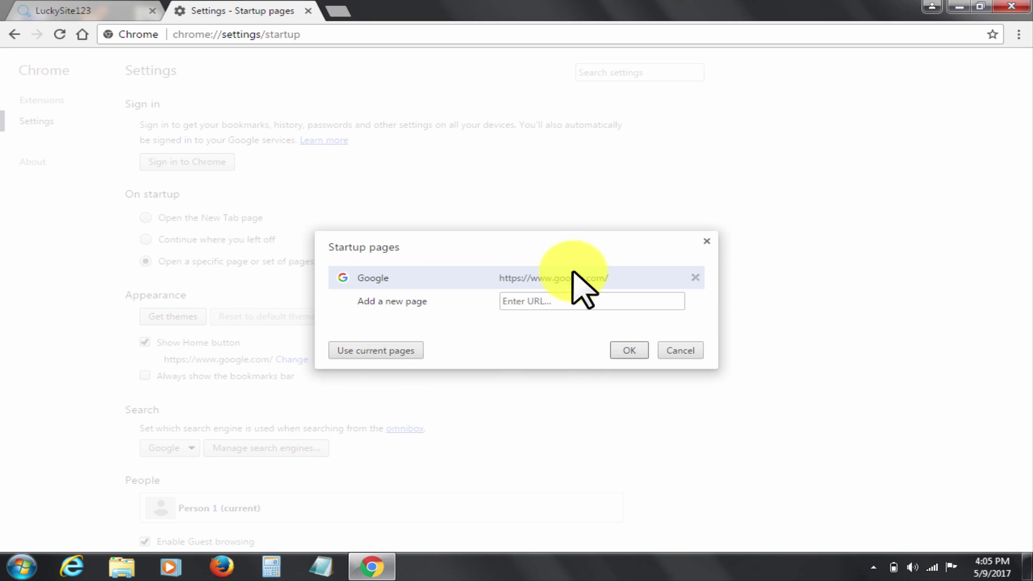
{"action": "left_click", "coordinate": [630, 351]}
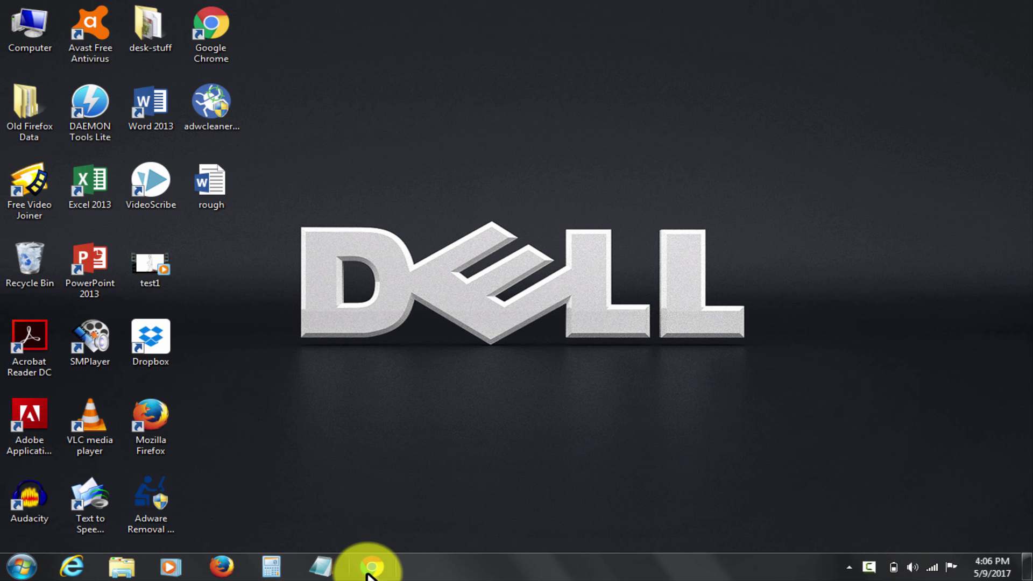
{"action": "left_click", "coordinate": [371, 568]}
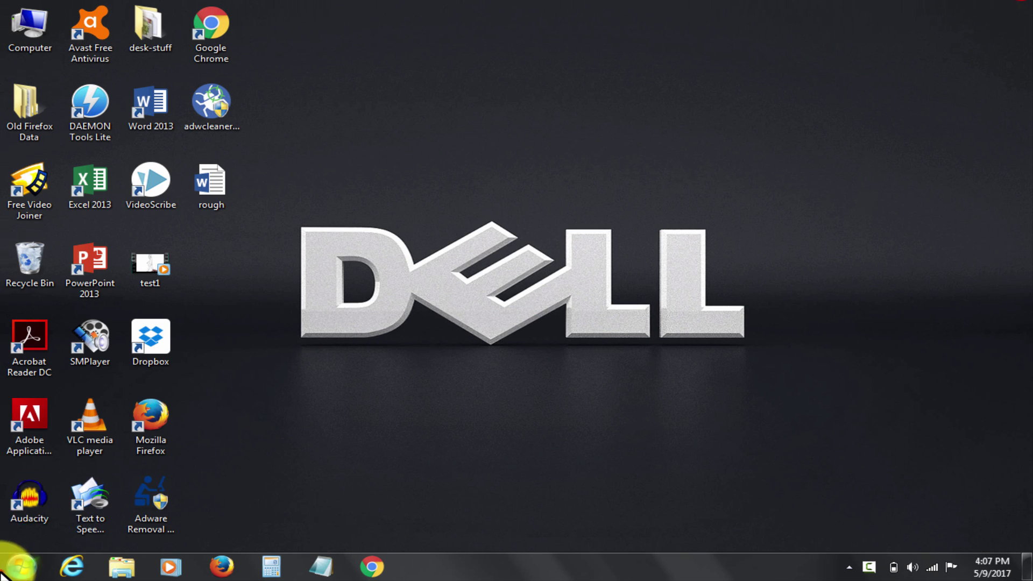
Launch System Configuration by running msconfig from the Run box.
{"action": "left_click", "coordinate": [20, 566]}
{"action": "type", "text": "run"}
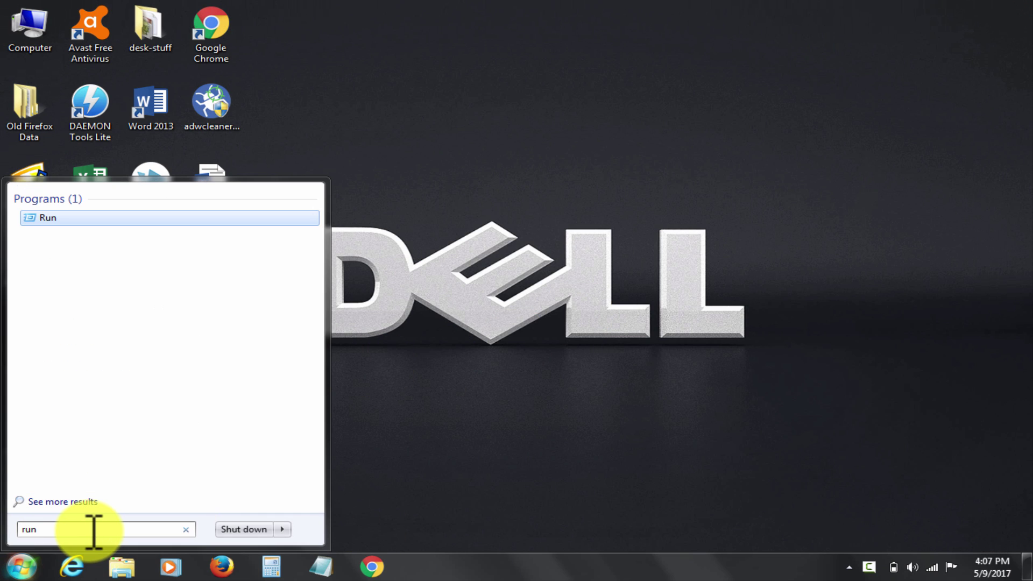
{"action": "key", "text": "Return"}
{"action": "left_click_drag", "start_coordinate": [152, 411], "coordinate": [487, 202]}
{"action": "left_click_drag", "start_coordinate": [433, 269], "coordinate": [350, 263]}
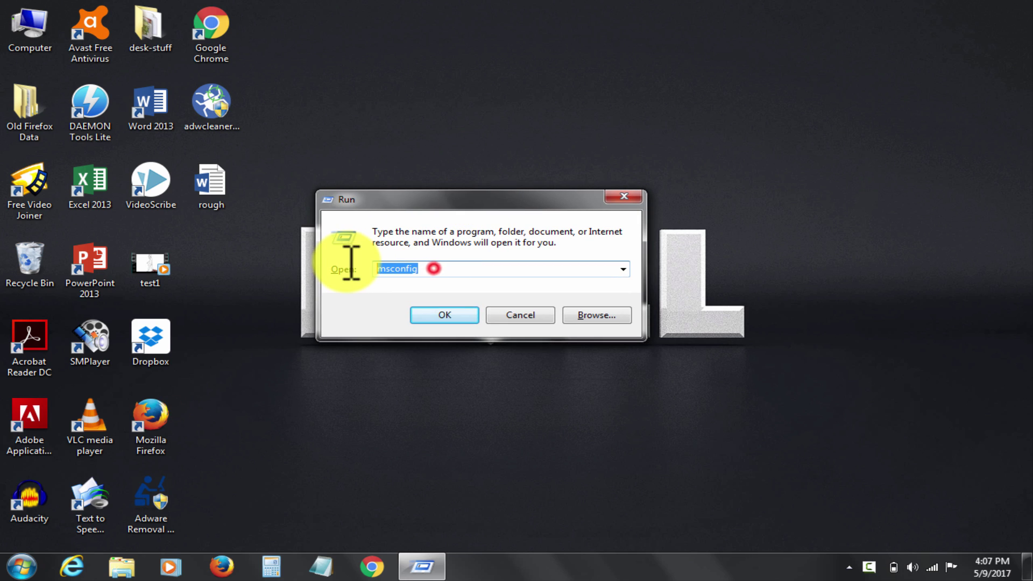
{"action": "type", "text": "msco"}
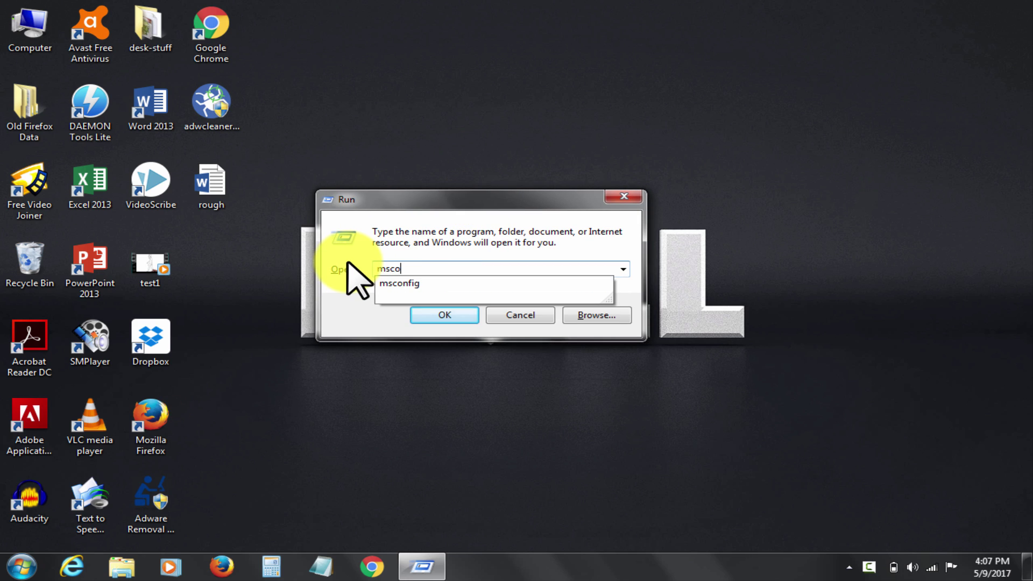
{"action": "left_click", "coordinate": [458, 315]}
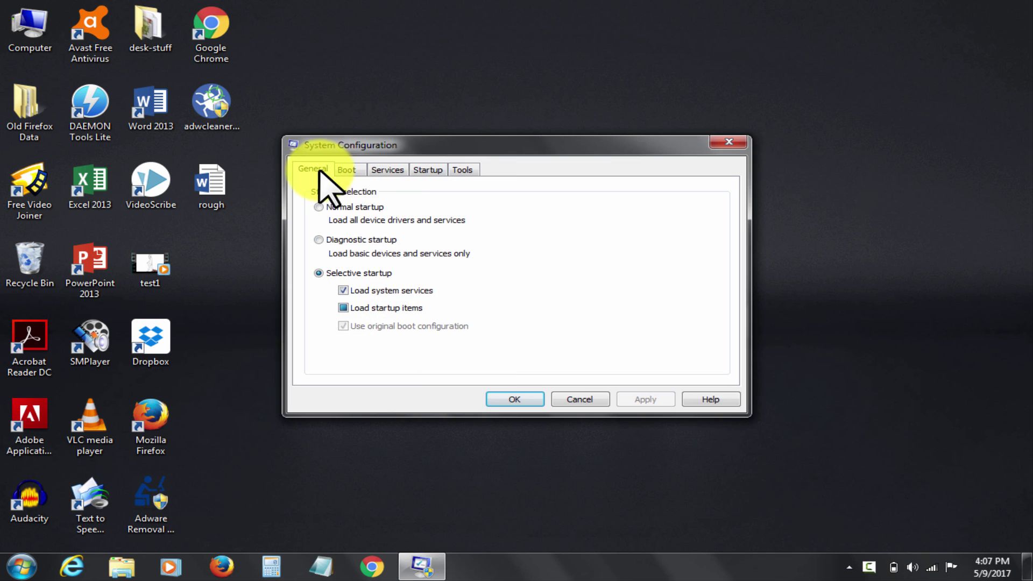
On the Startup tab, review 9877, Epic Privacy and ISUSPM, then apply the changes.
{"action": "left_click", "coordinate": [438, 171]}
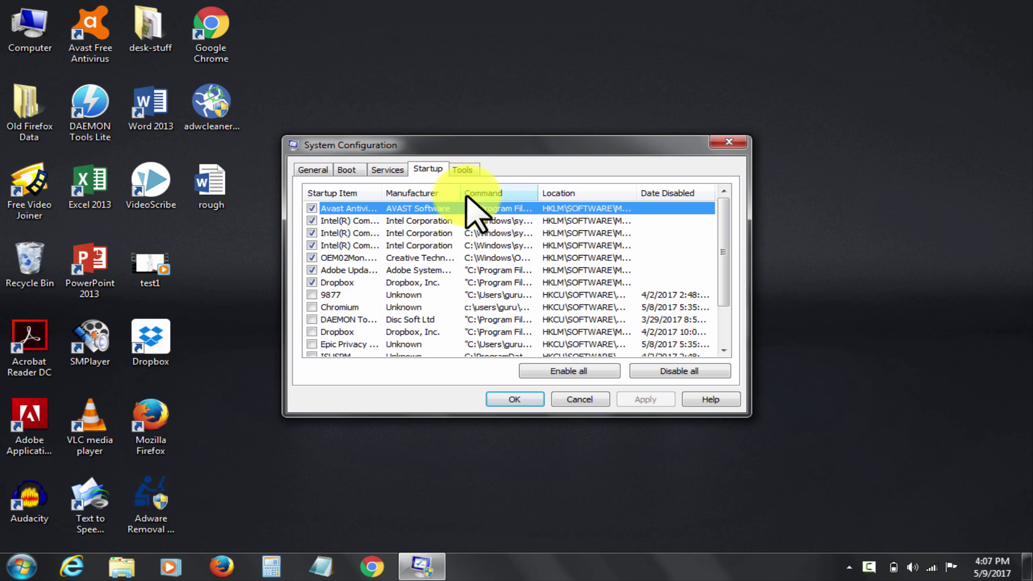
{"action": "left_click_drag", "start_coordinate": [458, 193], "coordinate": [527, 194]}
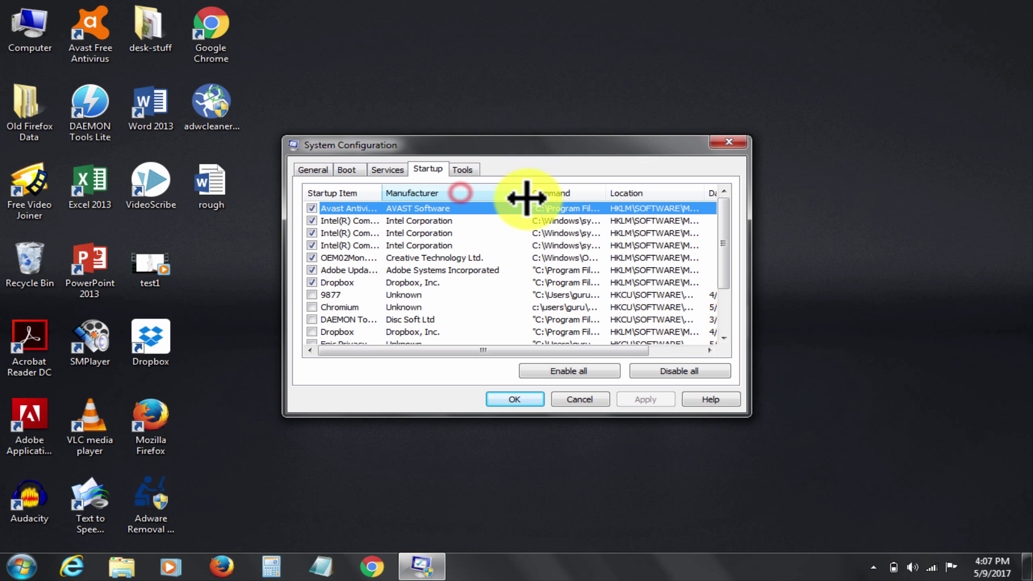
{"action": "left_click", "coordinate": [406, 294]}
{"action": "scroll", "coordinate": [407, 296], "scroll_direction": "down", "scroll_amount": 1}
{"action": "scroll", "coordinate": [414, 311], "scroll_direction": "down", "scroll_amount": 1}
{"action": "left_click_drag", "start_coordinate": [606, 193], "coordinate": [721, 194]}
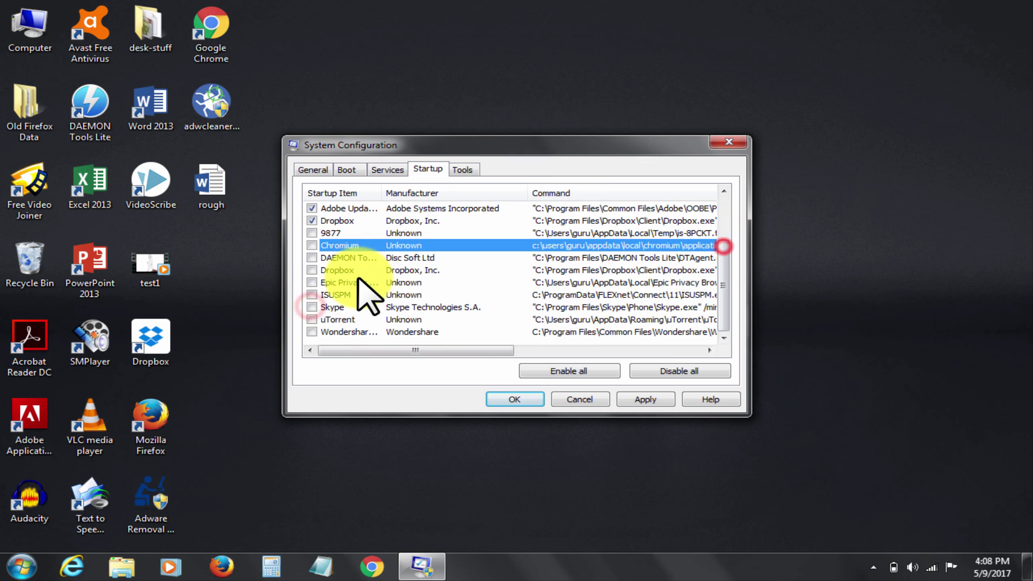
{"action": "left_click", "coordinate": [377, 283]}
{"action": "mouse_move", "coordinate": [487, 349]}
{"action": "left_mouse_down"}
{"action": "mouse_move", "coordinate": [554, 350]}
{"action": "mouse_move", "coordinate": [484, 350]}
{"action": "left_mouse_up"}
{"action": "left_click", "coordinate": [336, 295]}
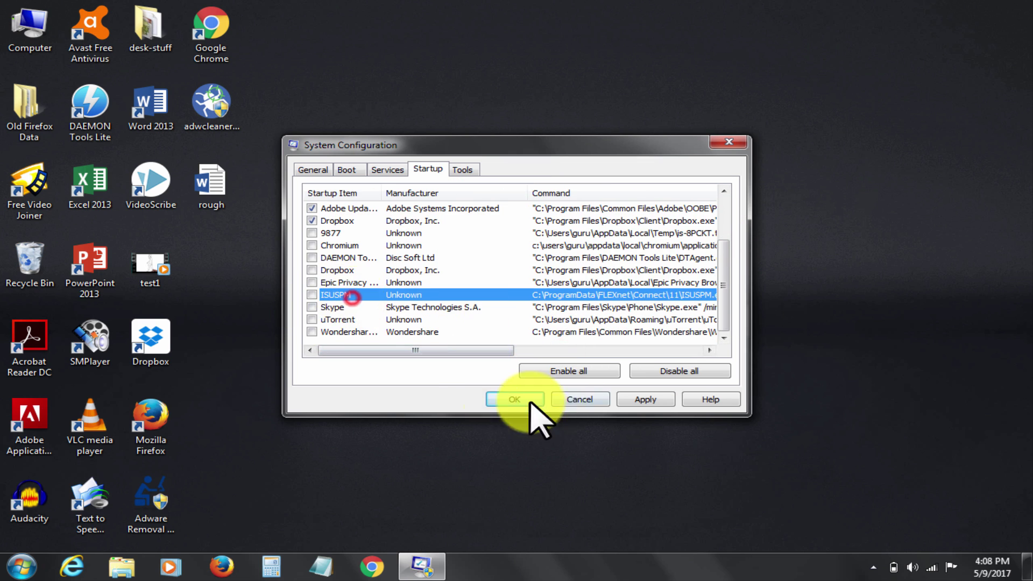
{"action": "left_click", "coordinate": [640, 399]}
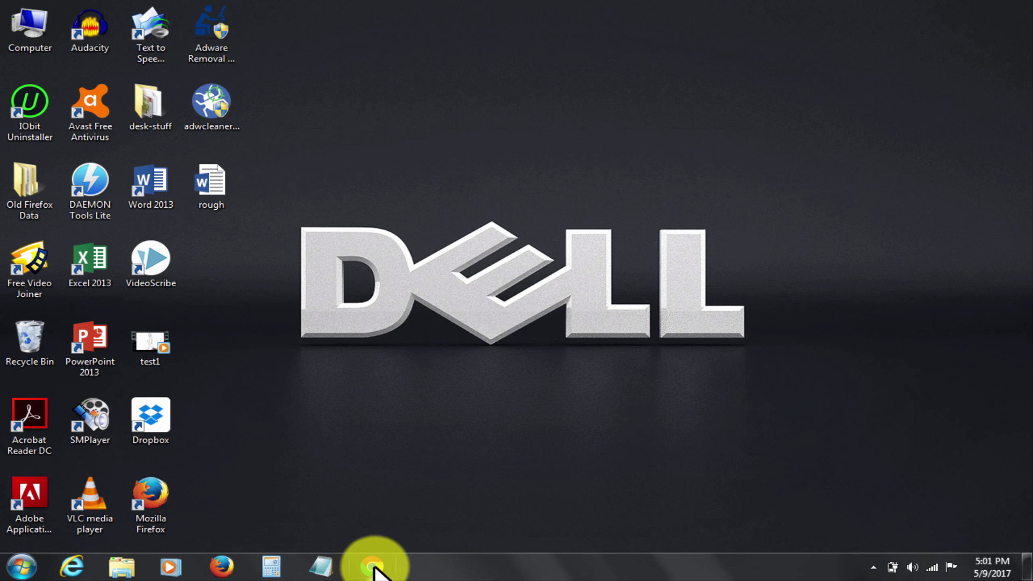
Reopen Chrome and go to the Sharp Angles YouTube channel via the 'sh' address suggestion.
{"action": "left_click", "coordinate": [372, 570]}
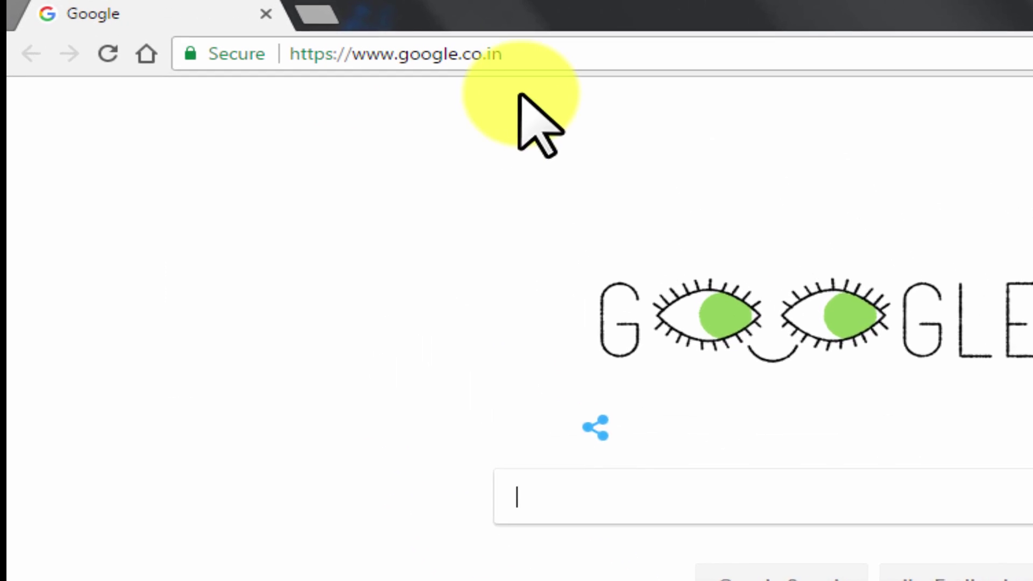
{"action": "left_click", "coordinate": [558, 61]}
{"action": "type", "text": "sh"}
{"action": "key", "text": "Down"}
{"action": "key", "text": "Down"}
{"action": "key", "text": "Return"}
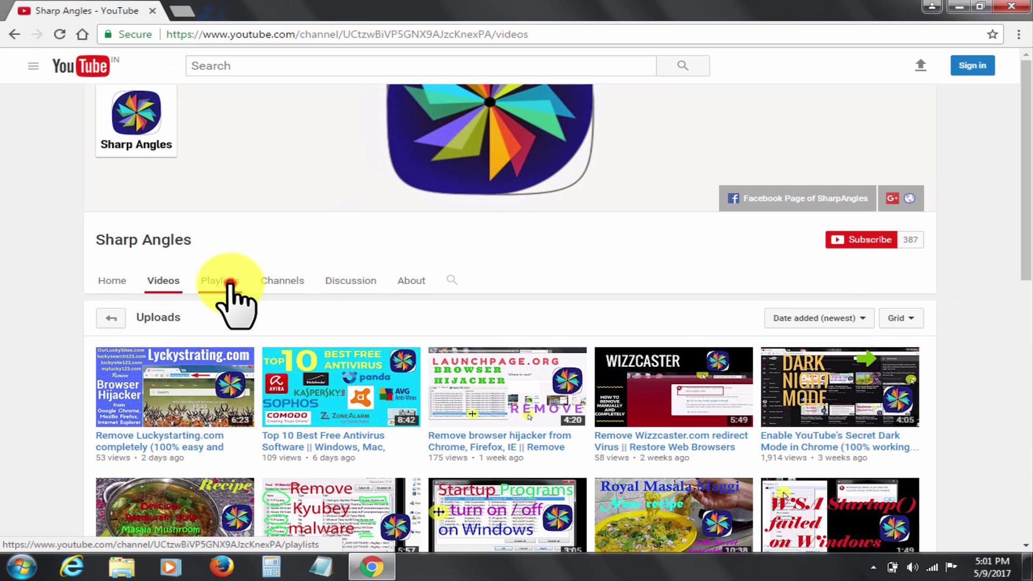
Open the channel's Computer Safety playlist from its Playlists section.
{"action": "left_click", "coordinate": [230, 281]}
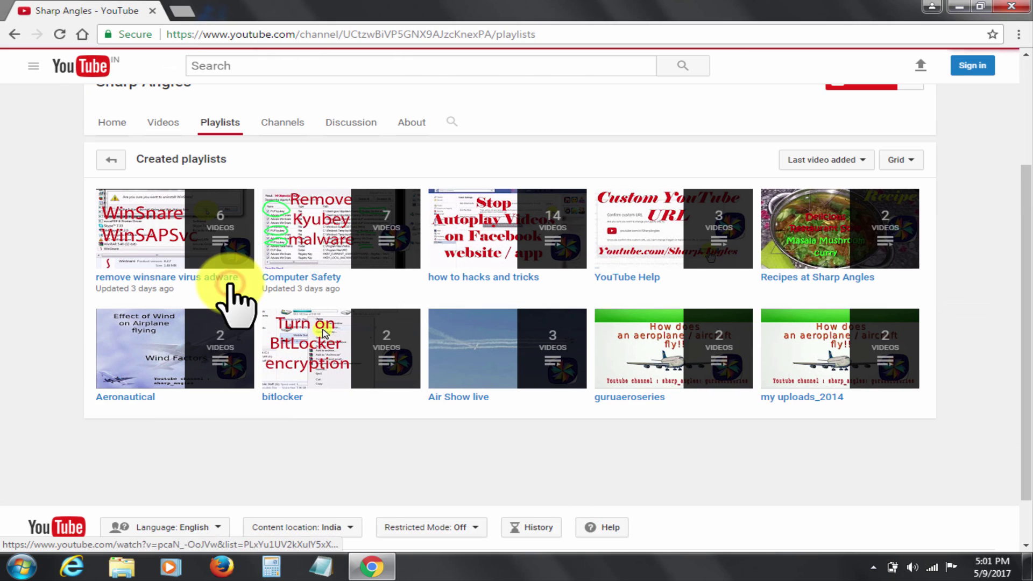
{"action": "left_click", "coordinate": [312, 280]}
{"action": "scroll", "coordinate": [245, 371], "scroll_direction": "down", "scroll_amount": 4}
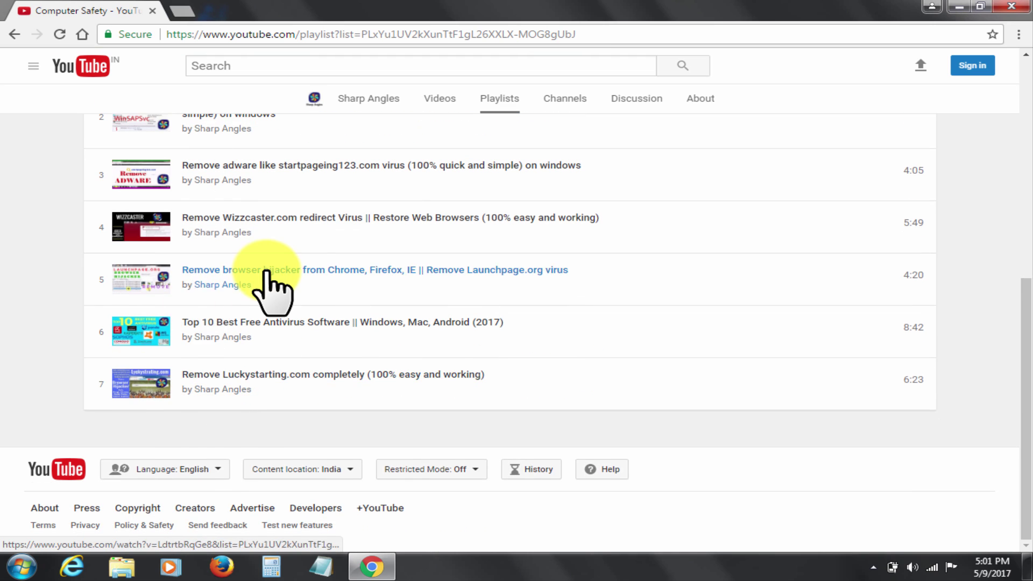
{"action": "scroll", "coordinate": [377, 366], "scroll_direction": "up", "scroll_amount": 5}
{"action": "left_click_drag", "start_coordinate": [286, 177], "coordinate": [417, 180]}
{"action": "scroll", "coordinate": [623, 330], "scroll_direction": "up", "scroll_amount": 3}
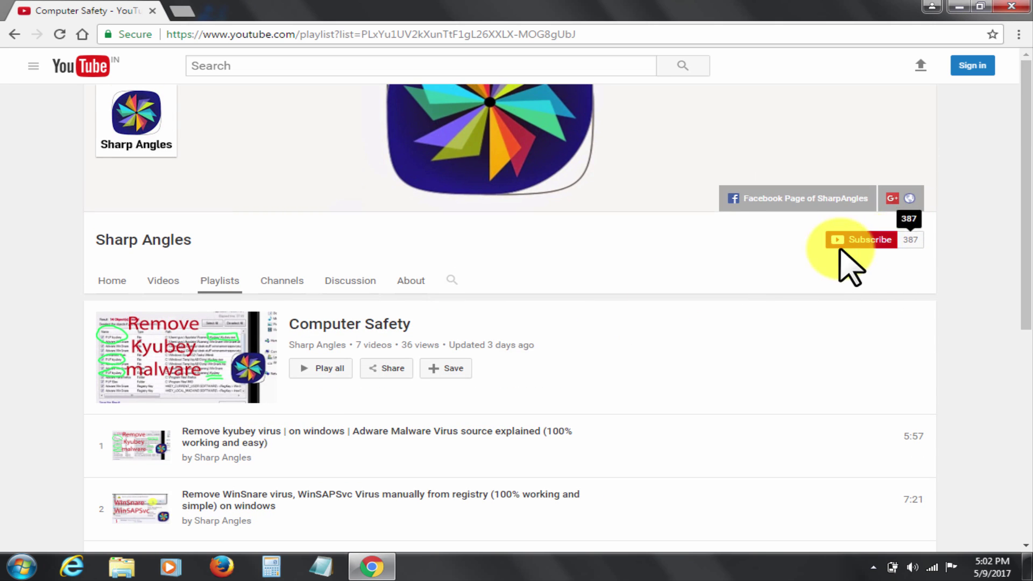